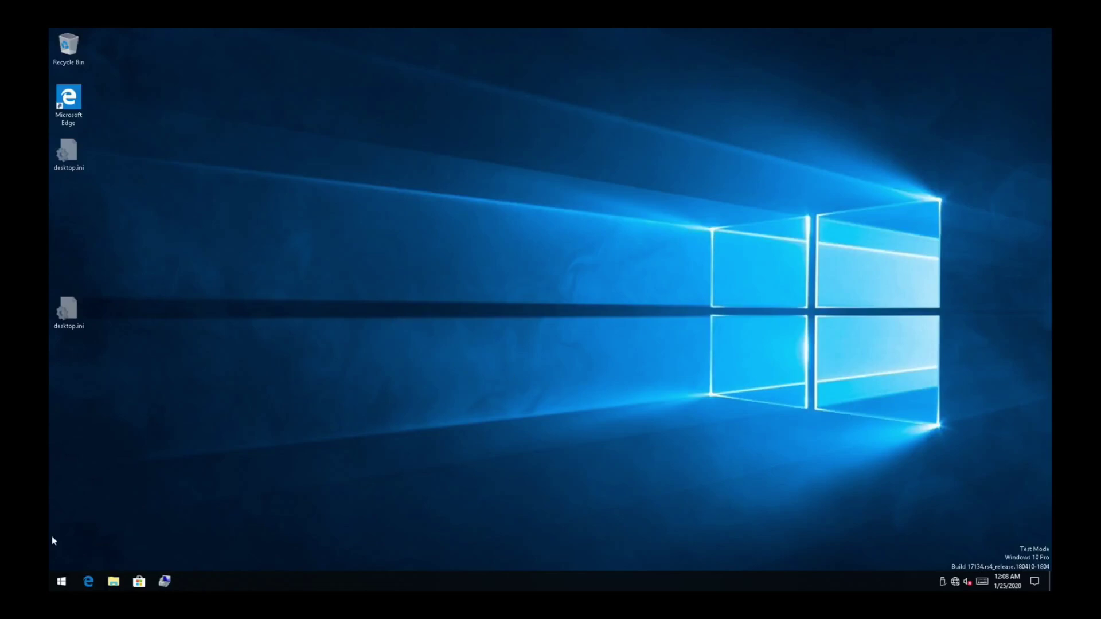
- Open System > About from the Start context menu and scroll to the BCM2711 and 1.00 GB RAM specs
right_click(59, 582)
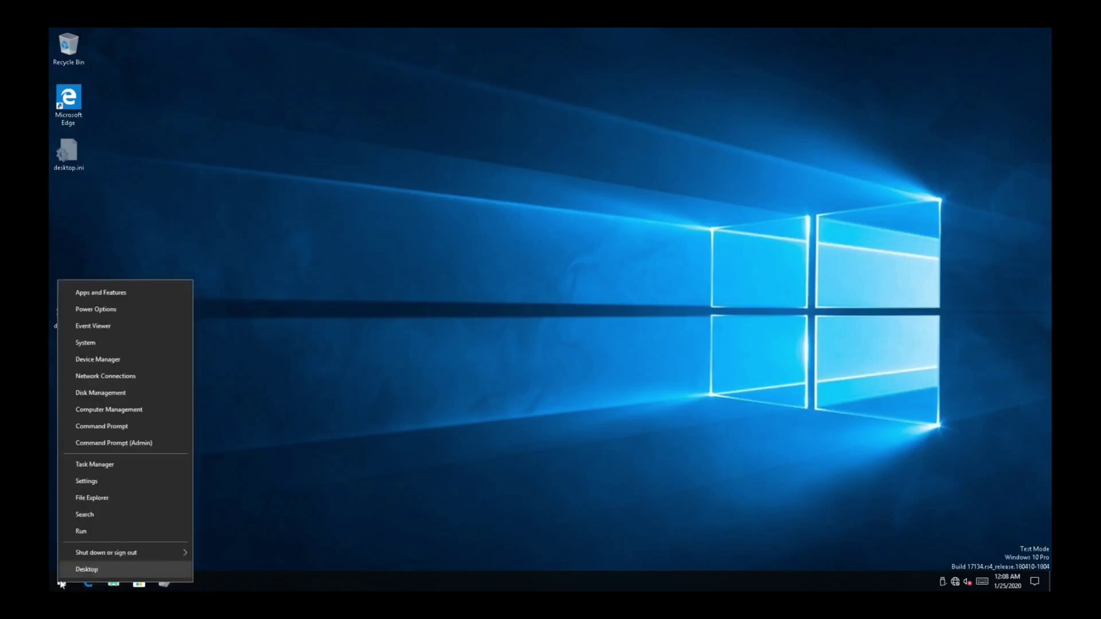
click(86, 348)
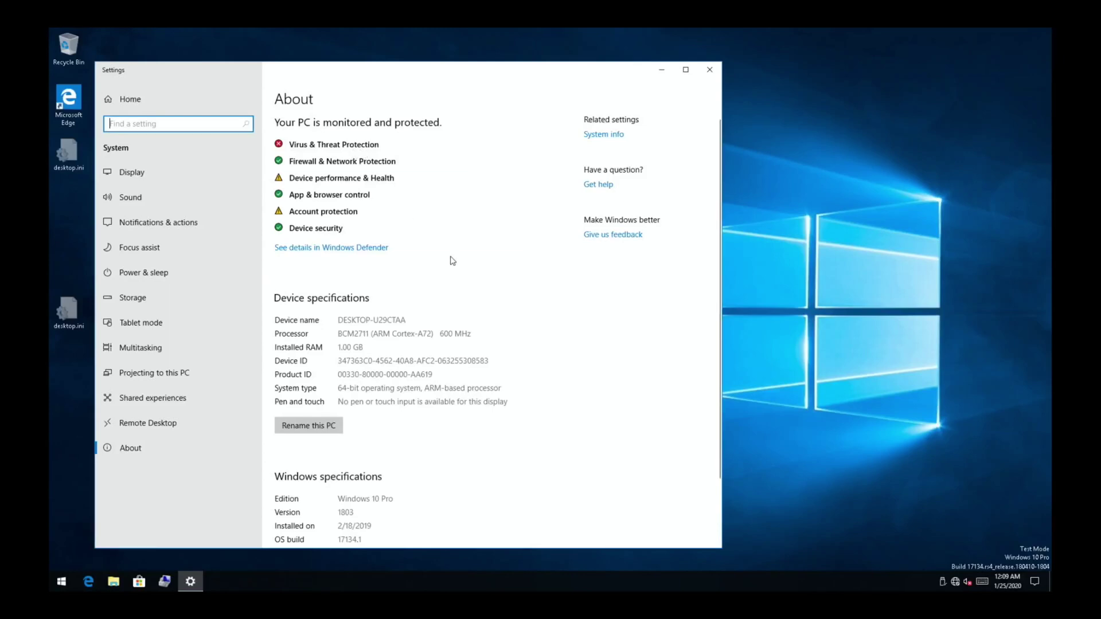
scroll(512, 314, down, 3)
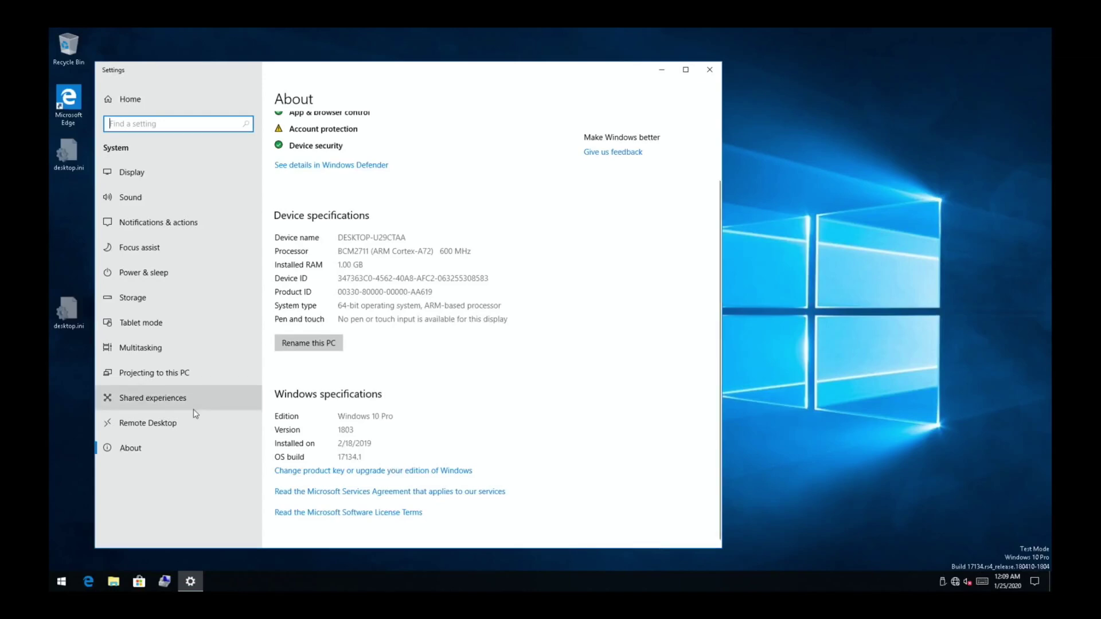
- View the Display, Sound, Storage, Tablet mode and Multitasking settings pages, then close Settings
click(146, 173)
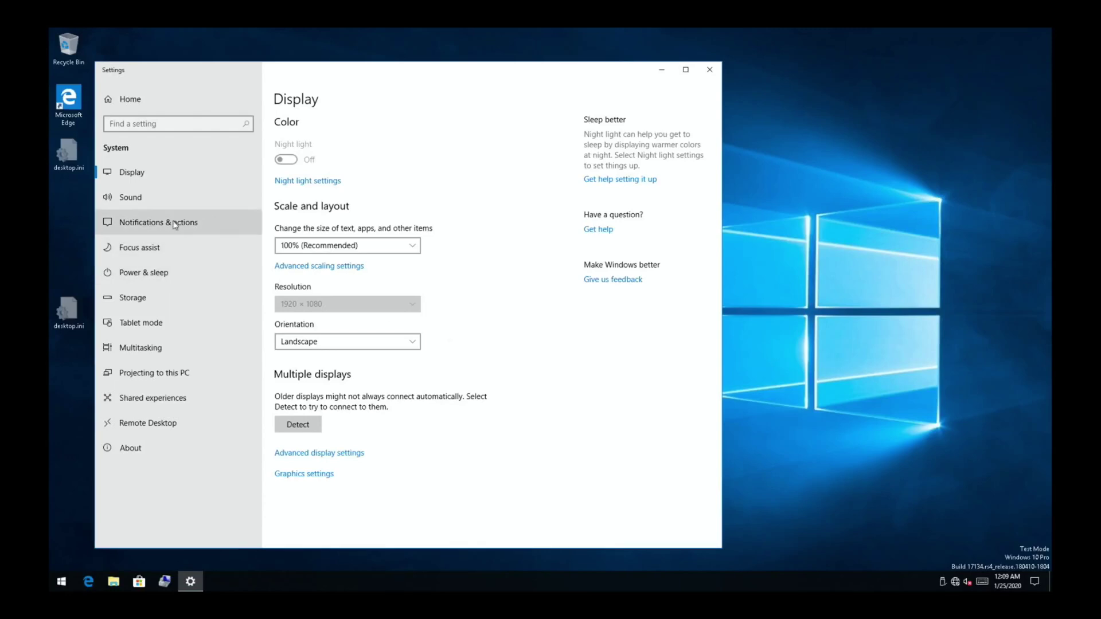
click(140, 201)
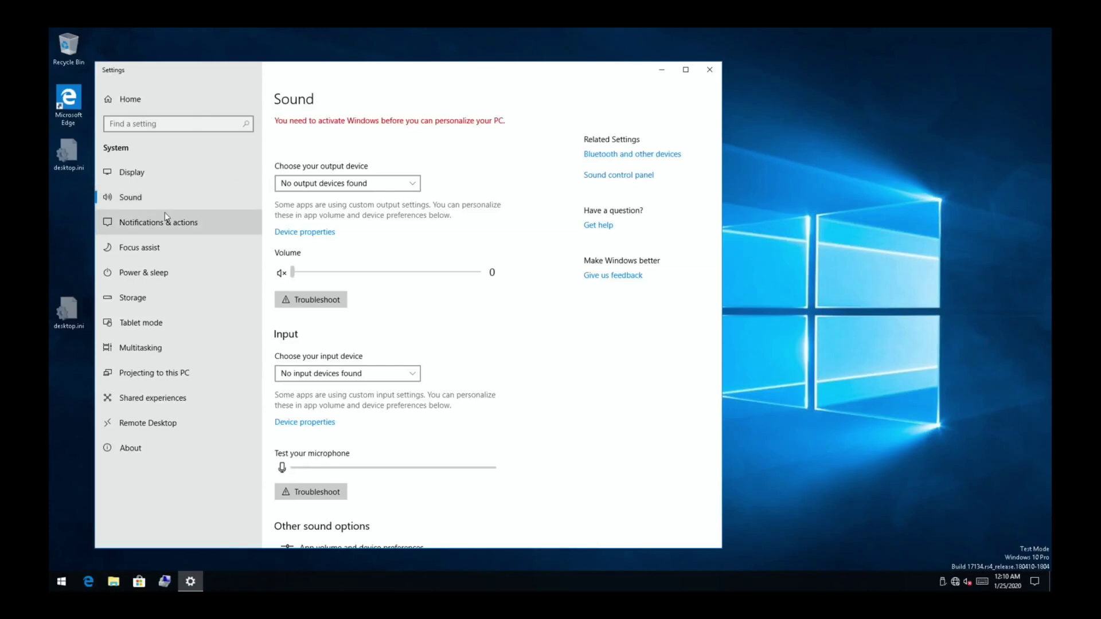
click(155, 298)
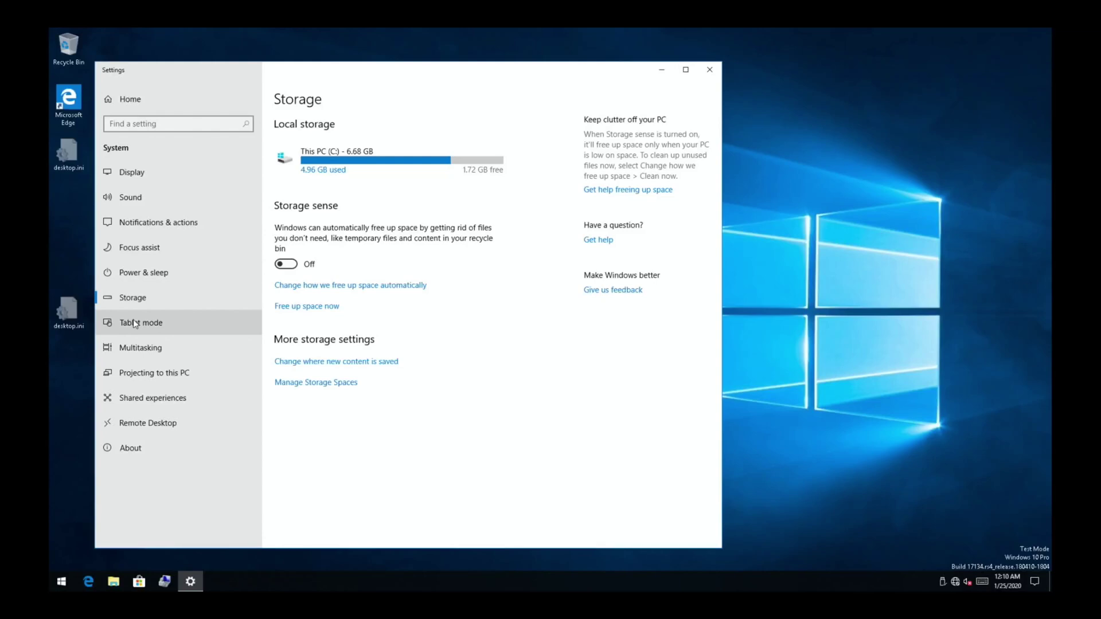
click(134, 323)
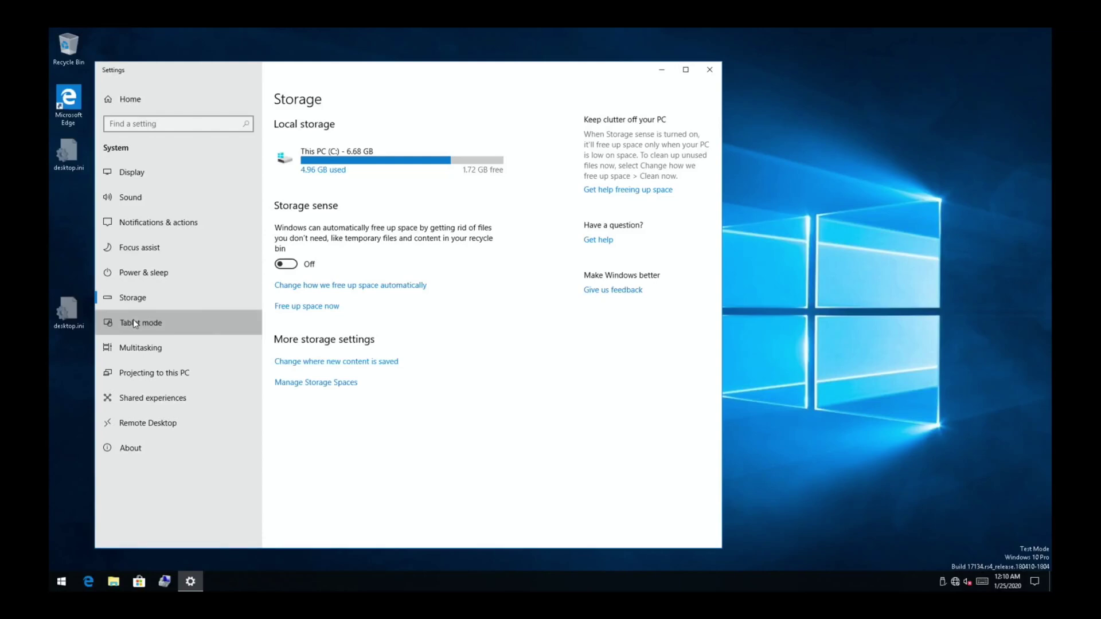
click(163, 346)
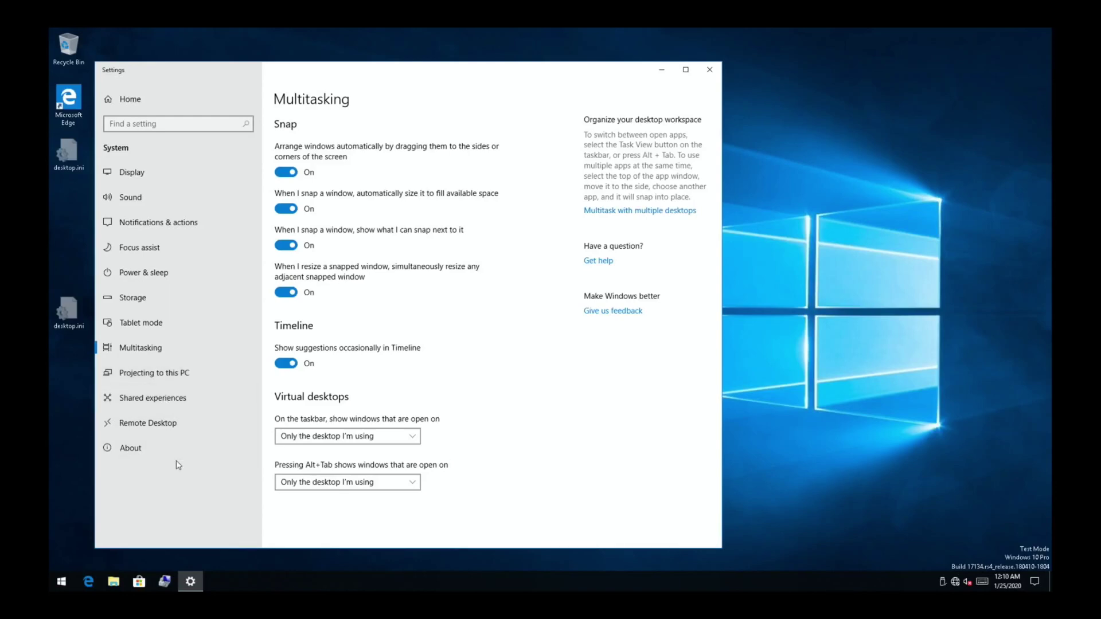
click(708, 70)
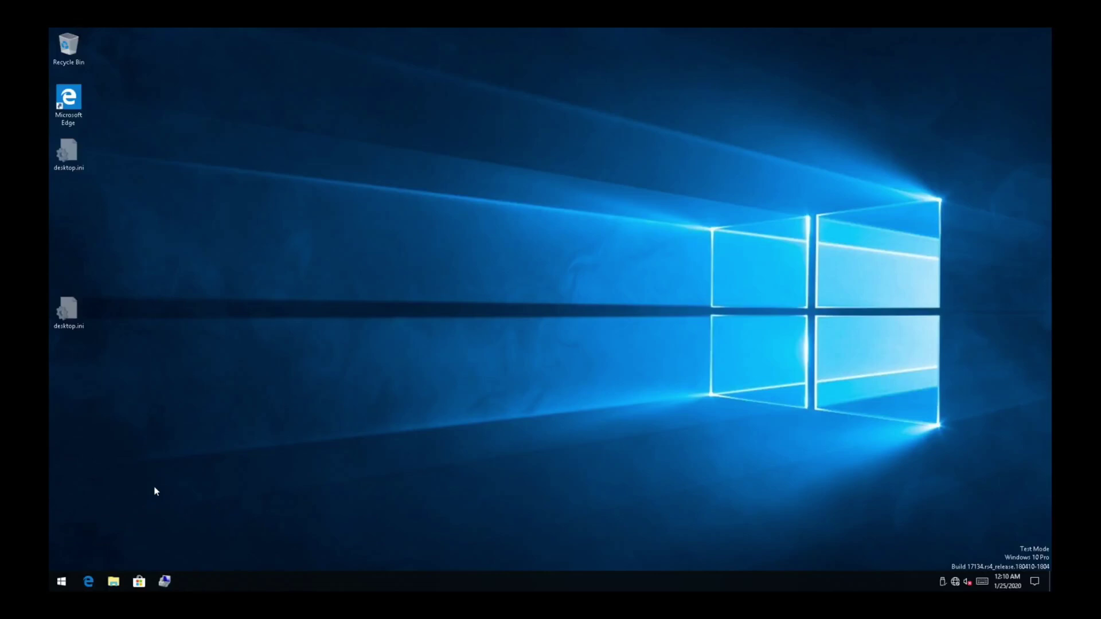
- Open the Start menu and scroll the app list to the Settings, Voice Recorder and Xbox entries
click(58, 581)
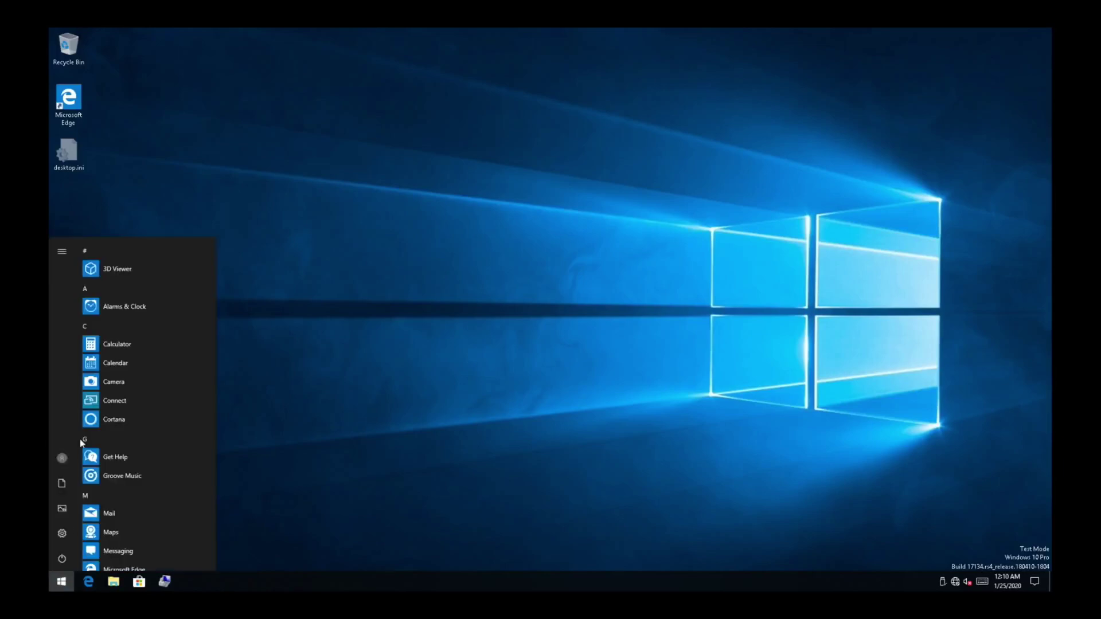
scroll(118, 283, down, 10)
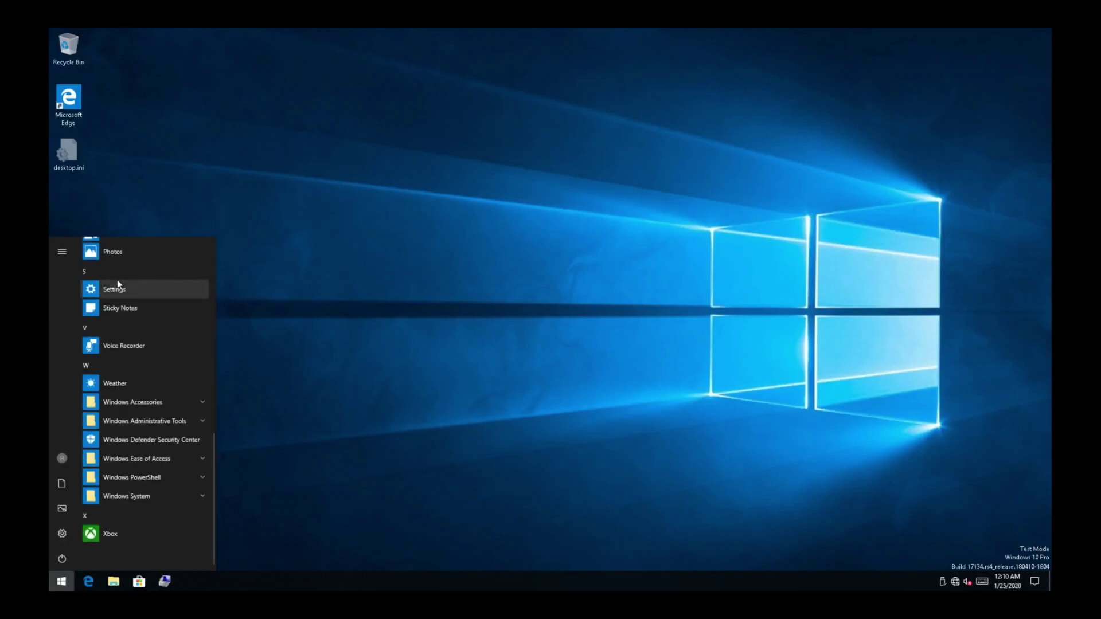
scroll(117, 283, up, 5)
scroll(118, 283, down, 5)
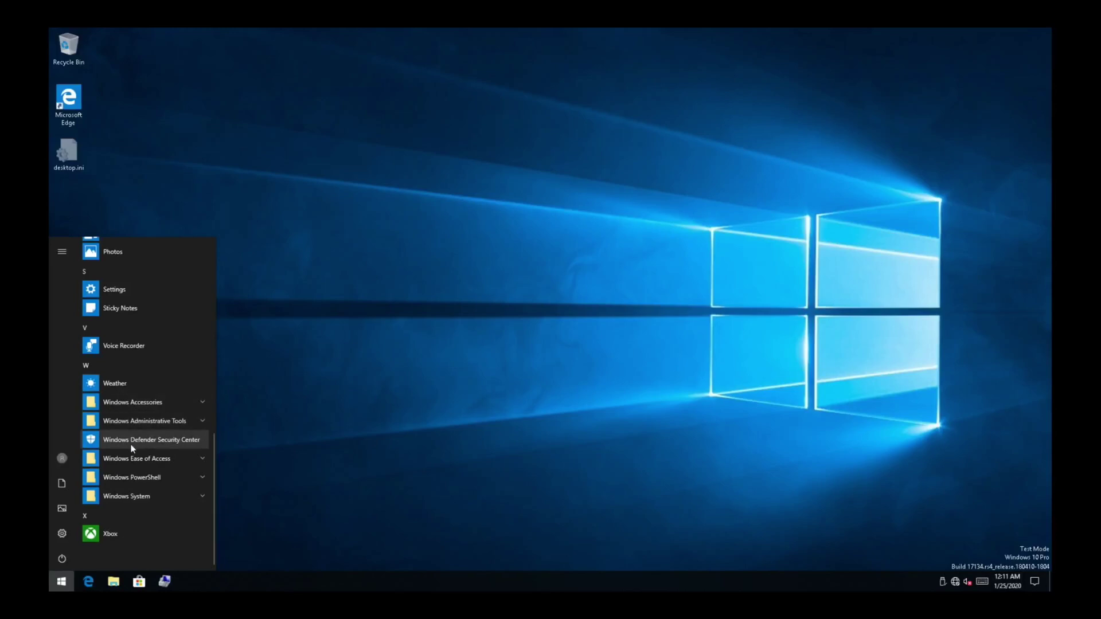
scroll(137, 497, up, 8)
scroll(137, 498, down, 8)
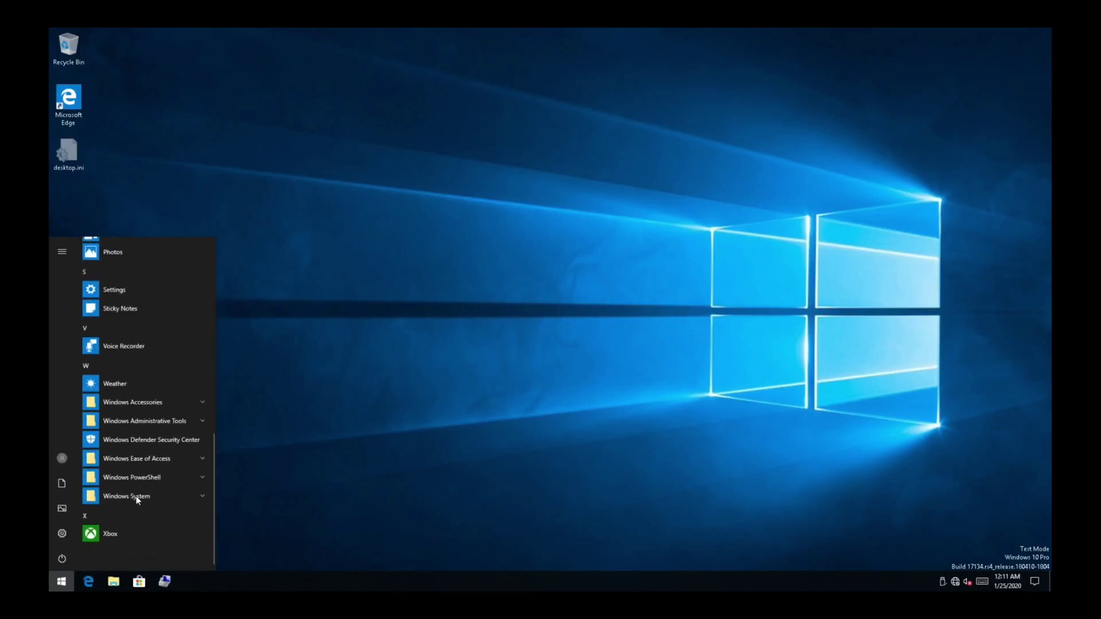
- Open Documents in File Explorer, then visit Pictures, Documents, Downloads and Desktop under Quick access
click(62, 484)
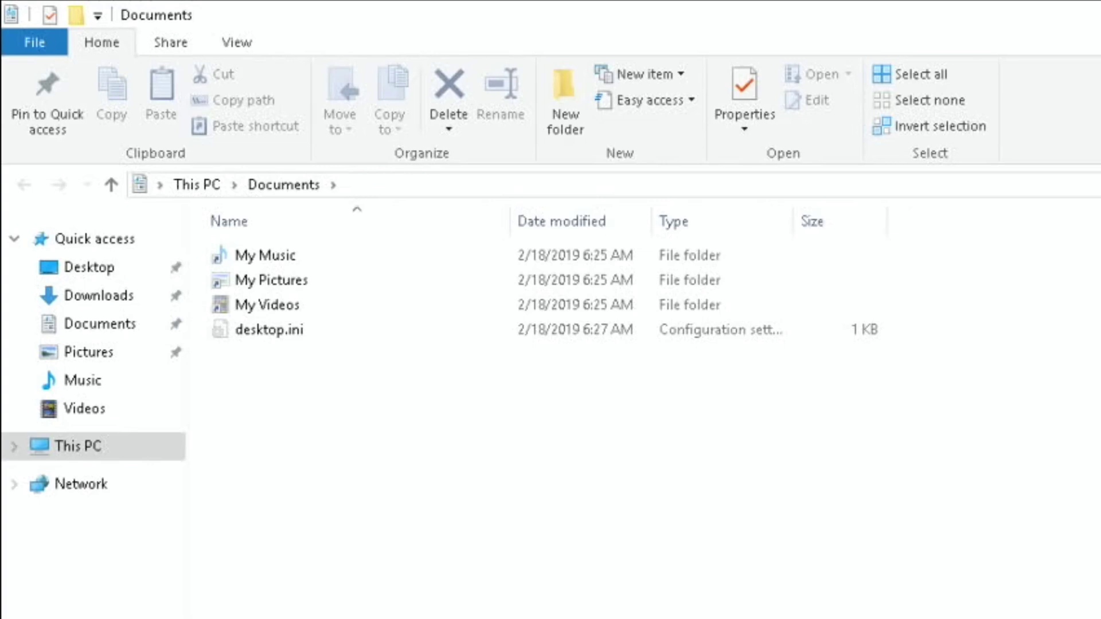
click(91, 352)
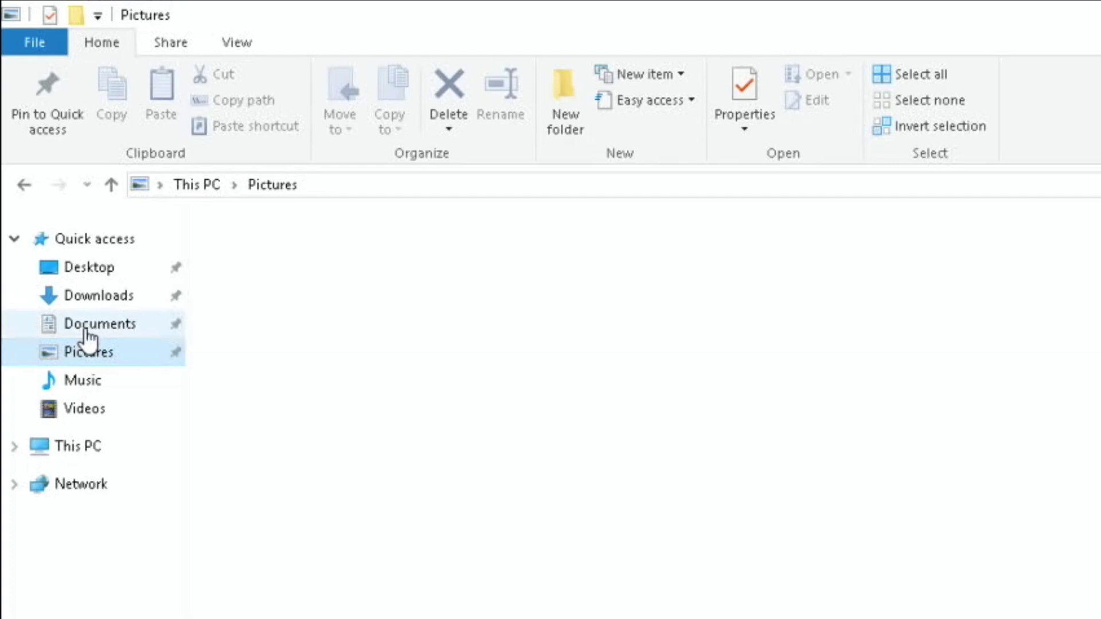
click(81, 324)
click(76, 298)
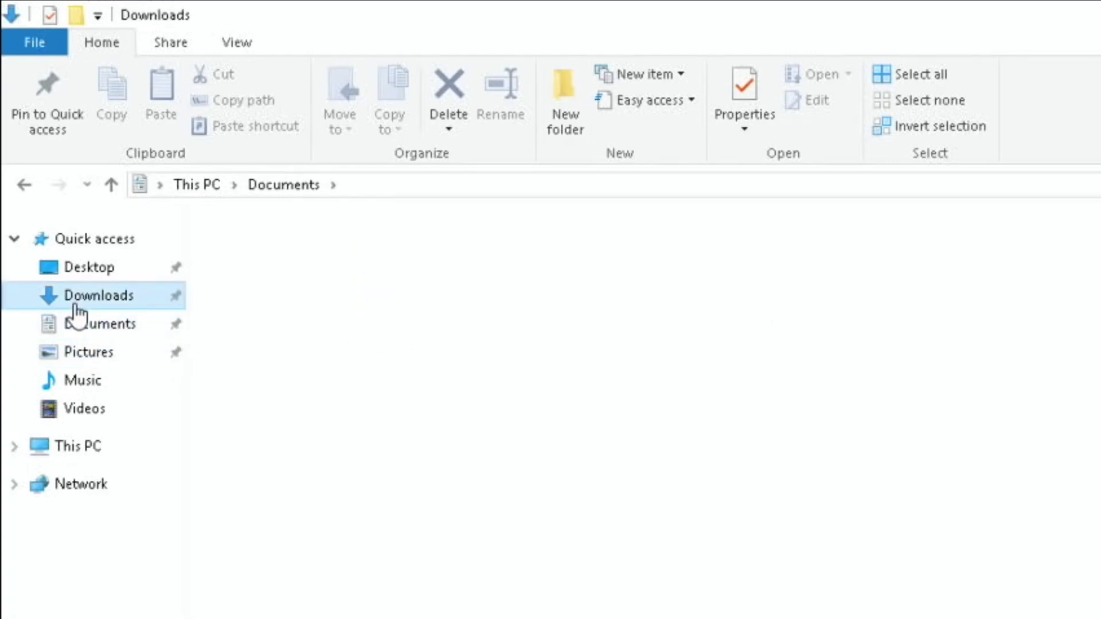
click(69, 271)
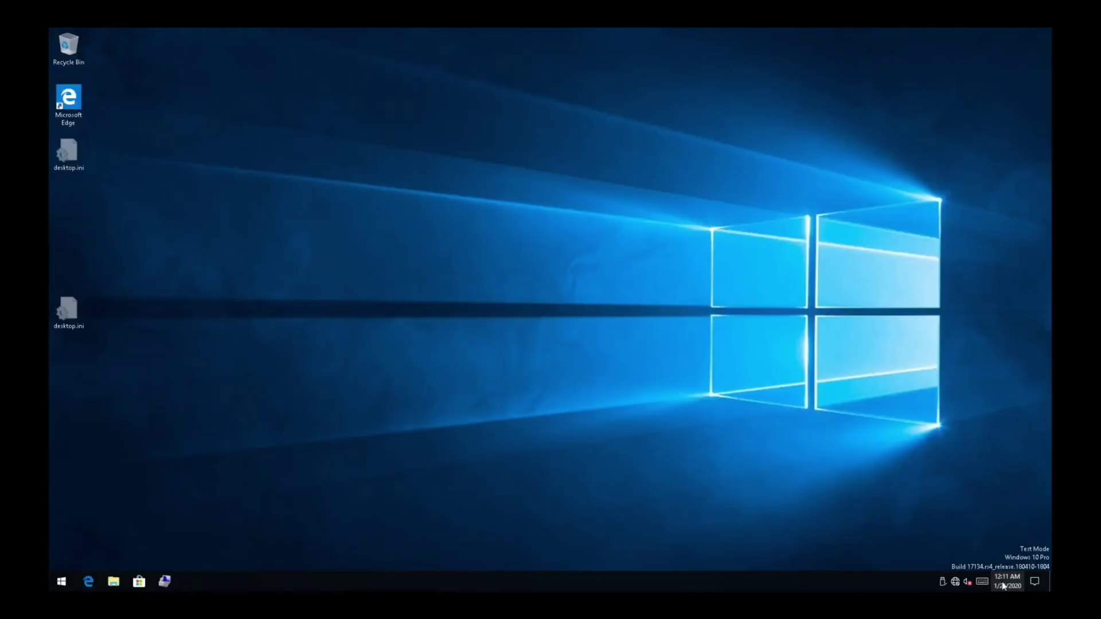
- Open and close the clock calendar, dismiss the USB Receiver setup toast, and open Action Center
click(979, 583)
click(804, 466)
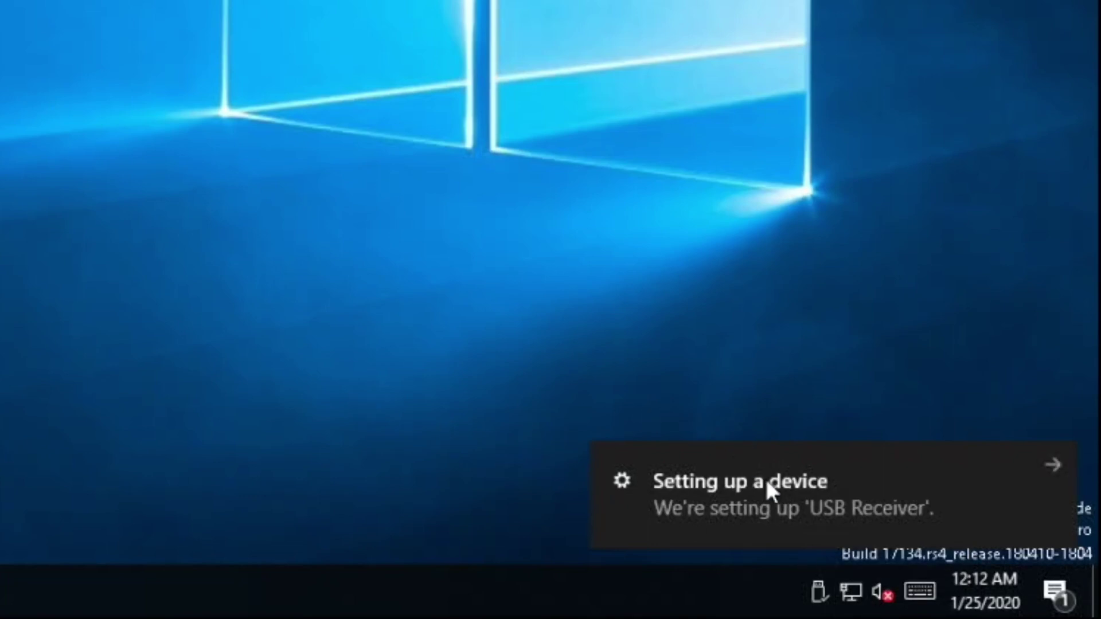
click(1060, 463)
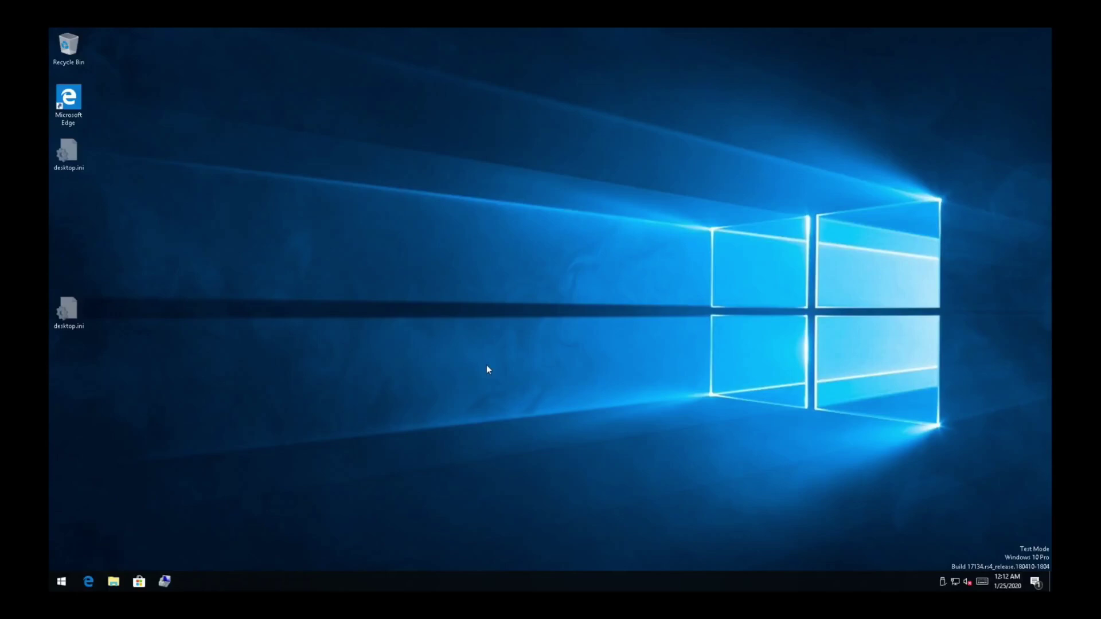
click(1035, 582)
right_click(1009, 584)
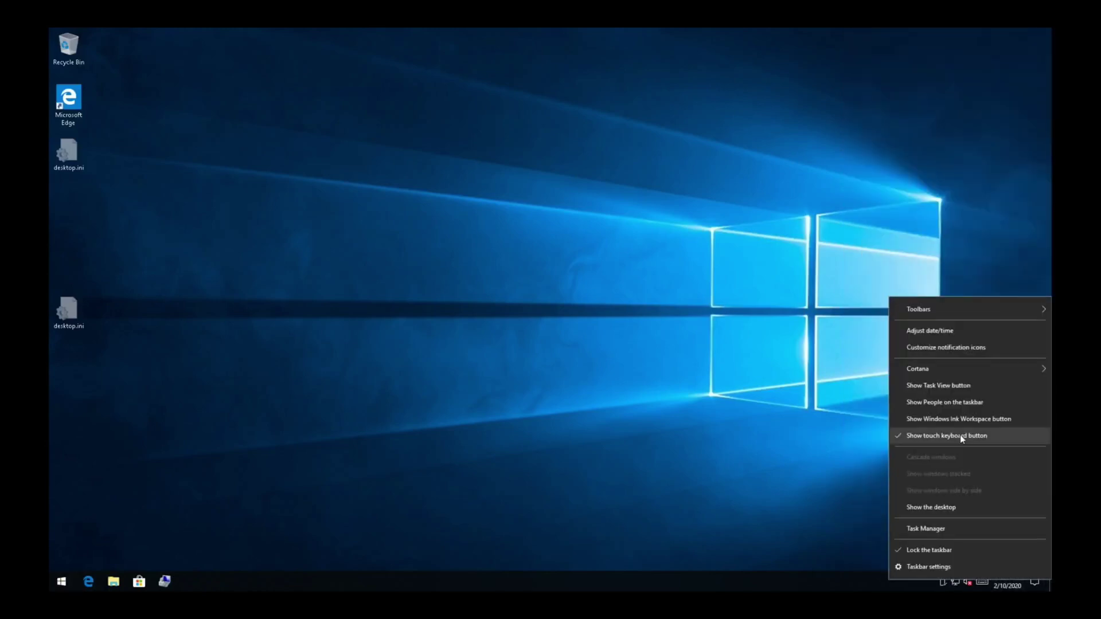
click(941, 333)
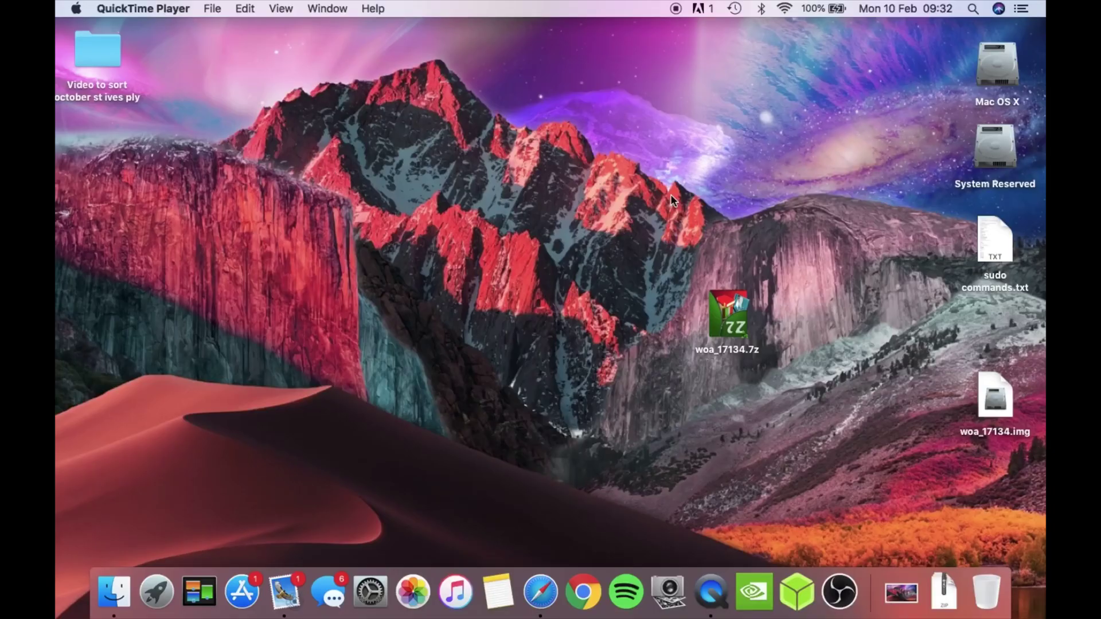
- Scroll the pi64.win how-to guide to its Guide section and follow the pftf/RPi4 releases link
click(540, 595)
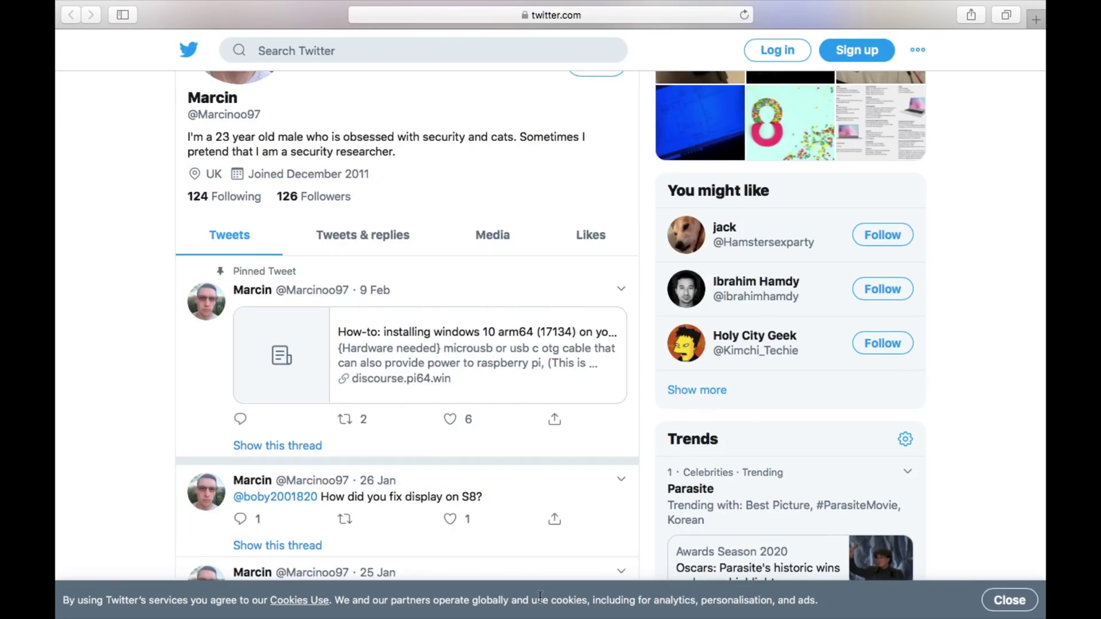
scroll(498, 213, up, 5)
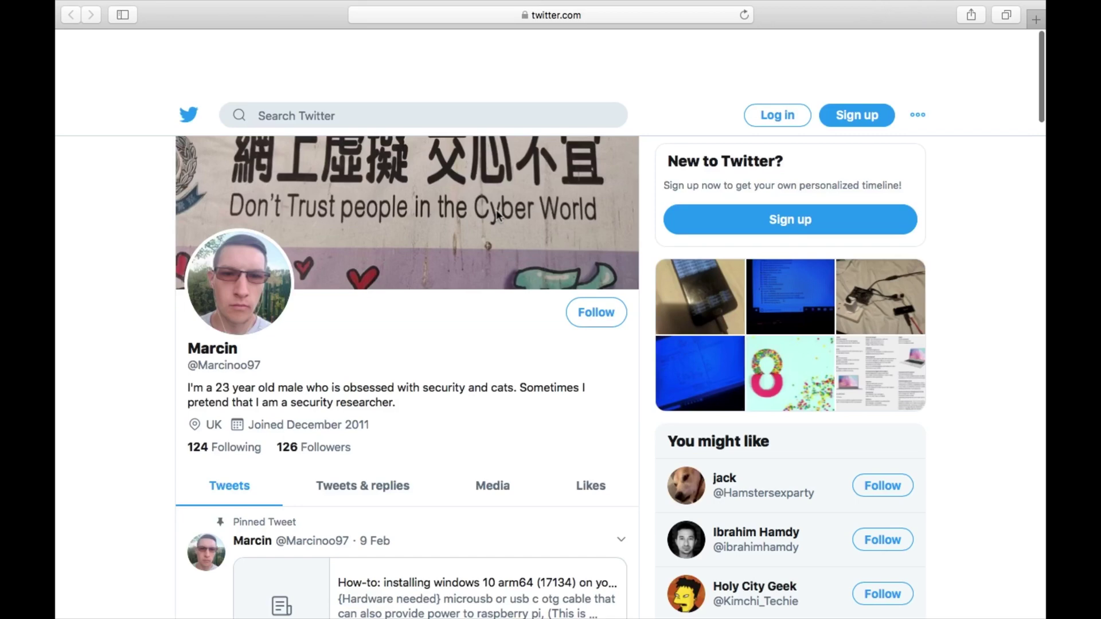
scroll(496, 212, down, 3)
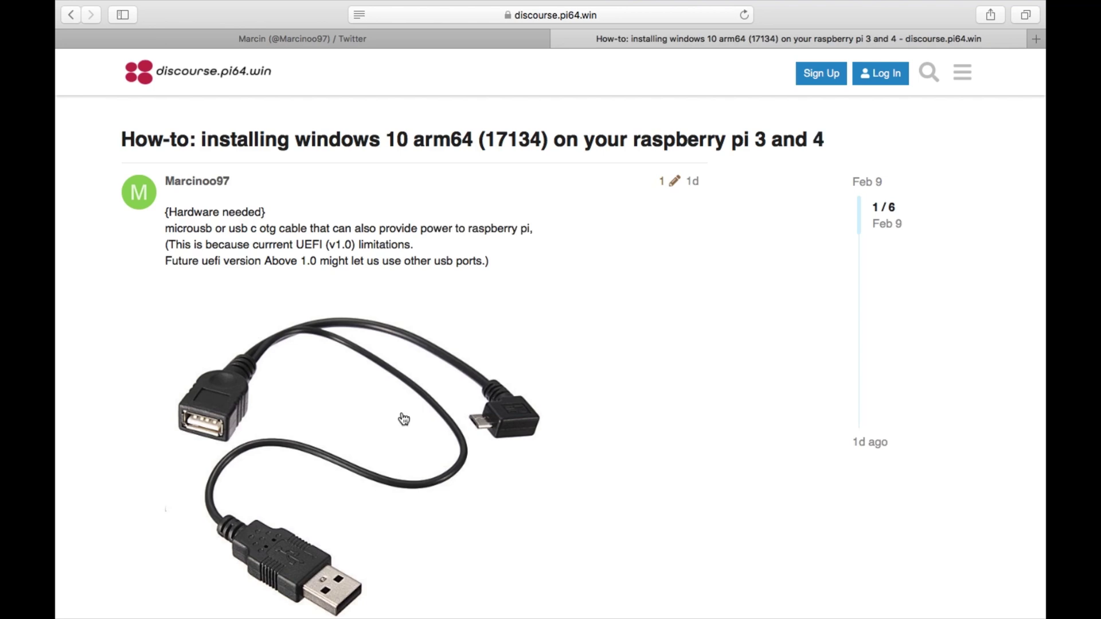
scroll(405, 420, down, 3)
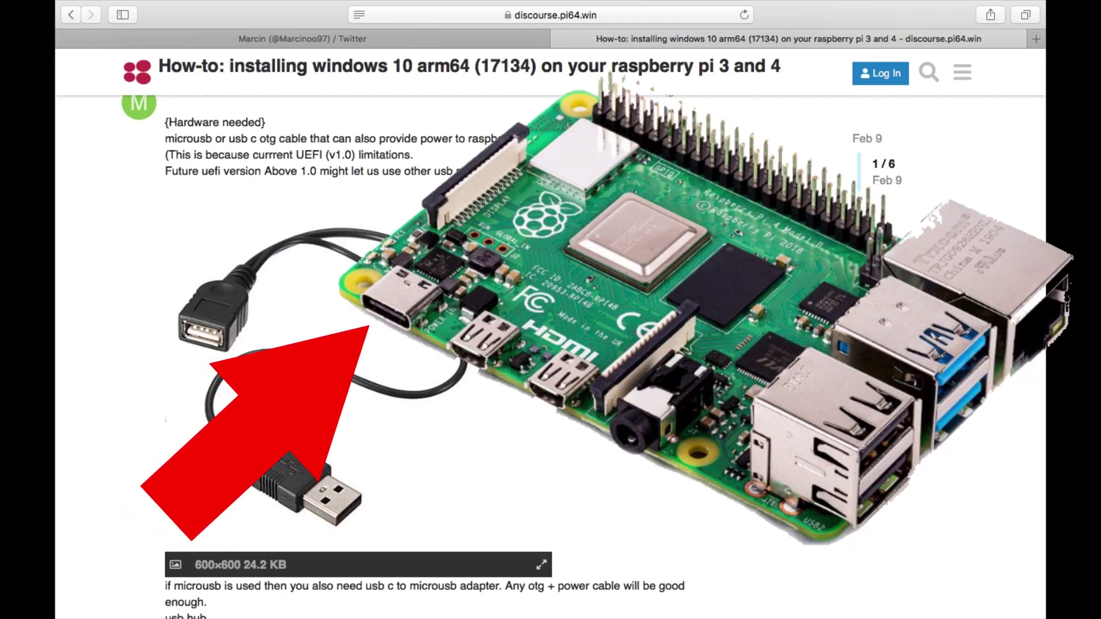
scroll(490, 425, down, 6)
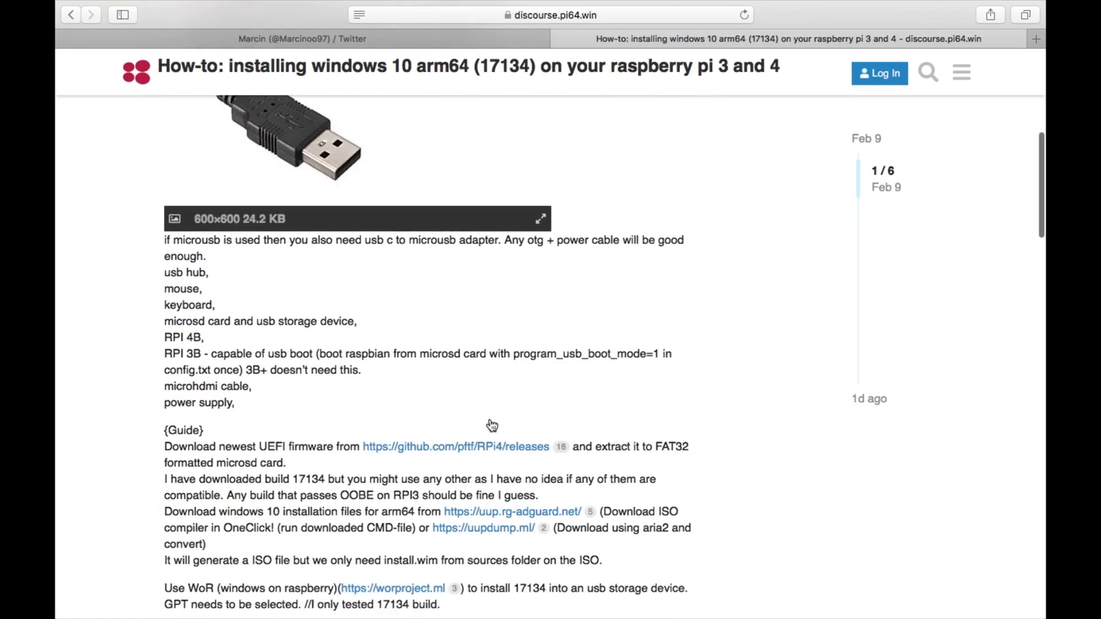
scroll(492, 424, down, 2)
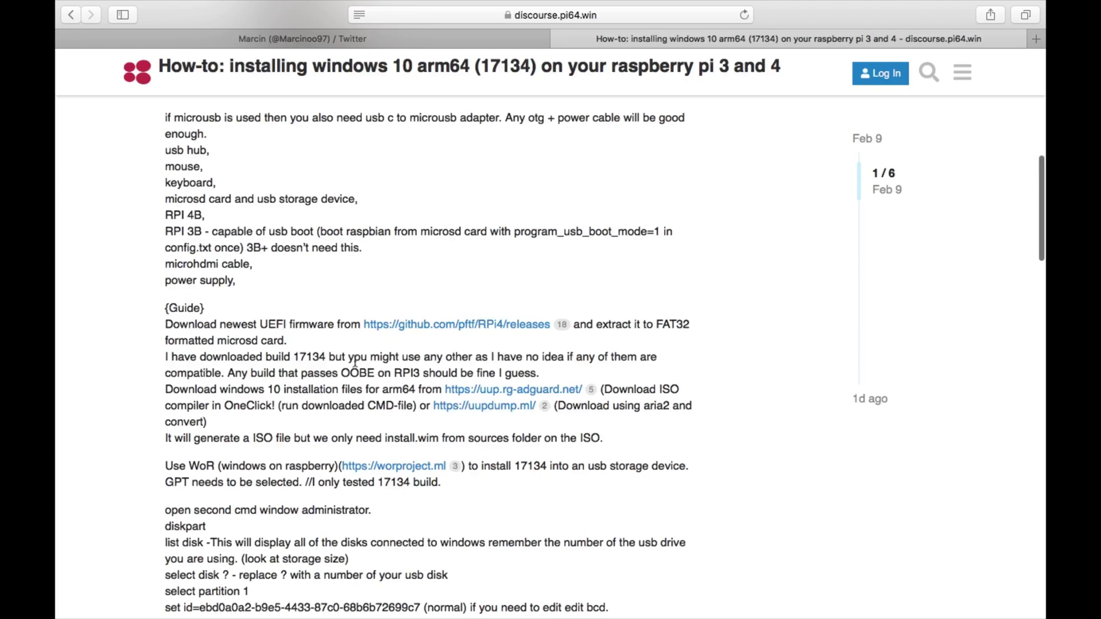
click(402, 327)
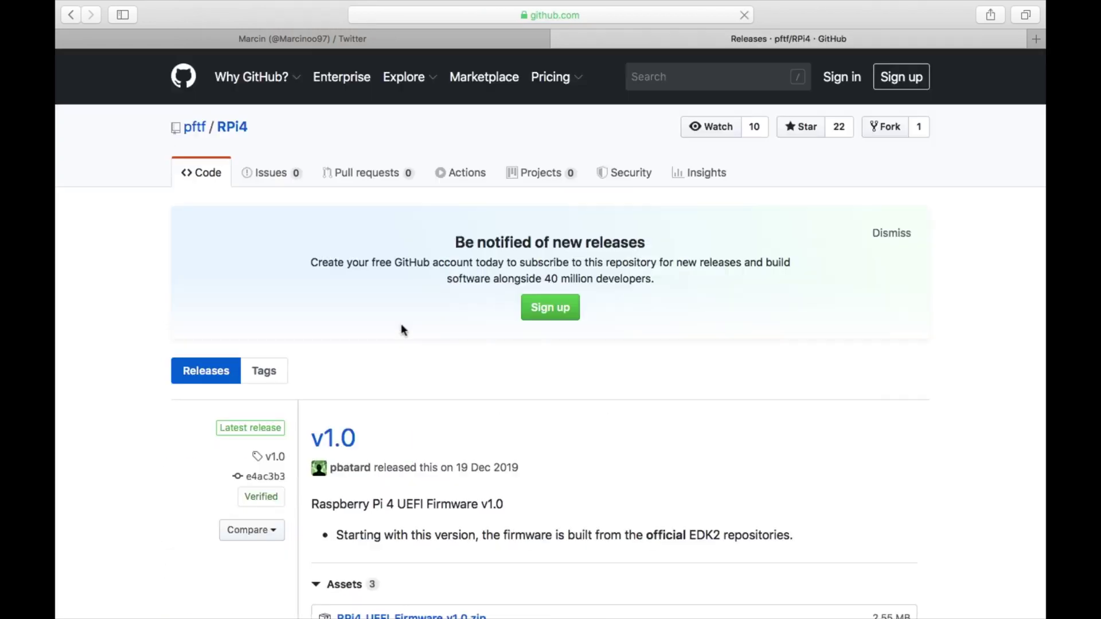
- Download RPi4_UEFI_Firmware_v1.0.zip and view it in the Downloads folder in Finder
scroll(585, 386, down, 5)
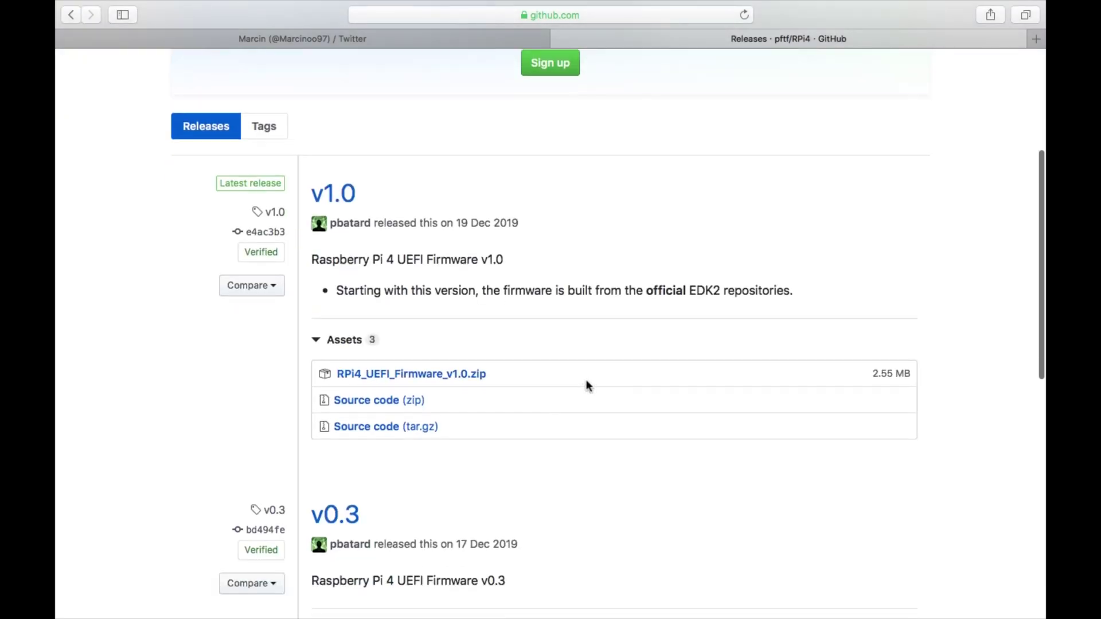
click(455, 378)
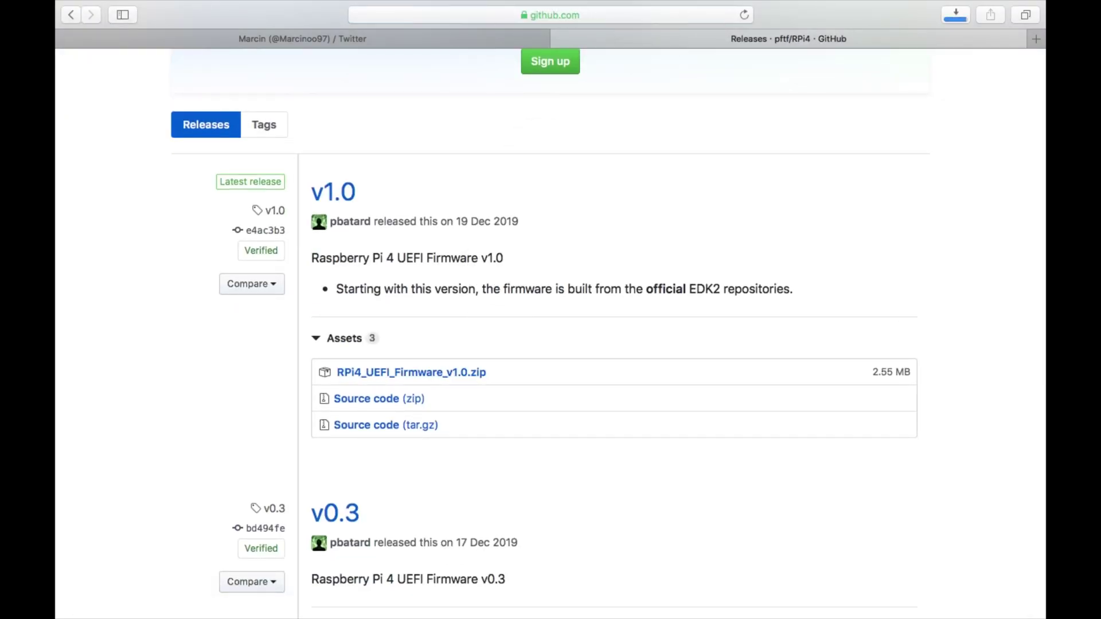
mouse_move(840, 591)
click(944, 592)
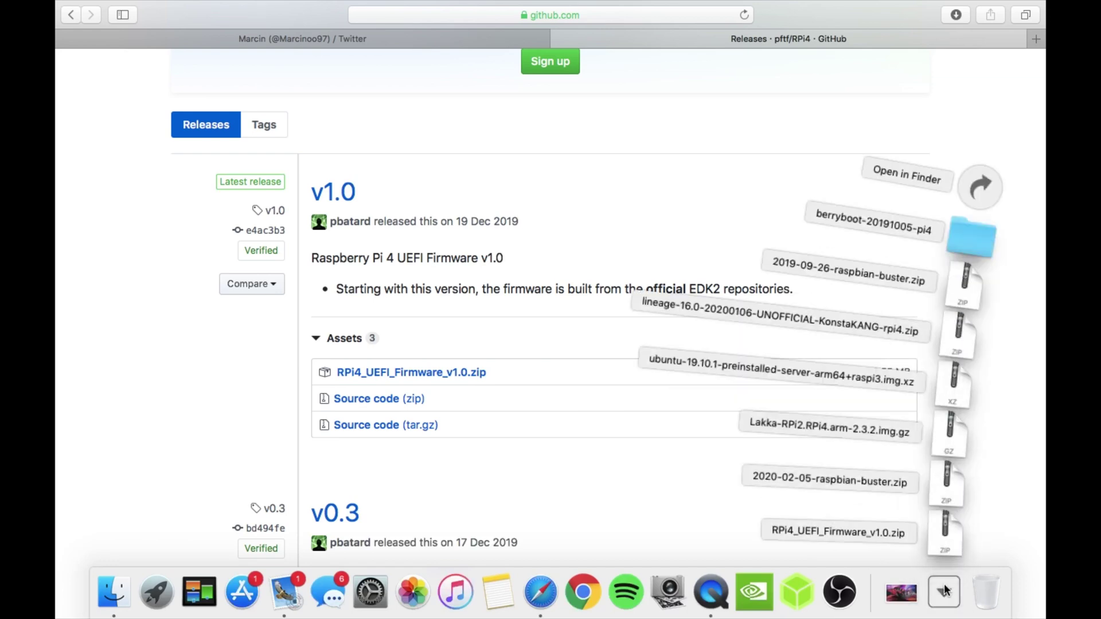
click(970, 196)
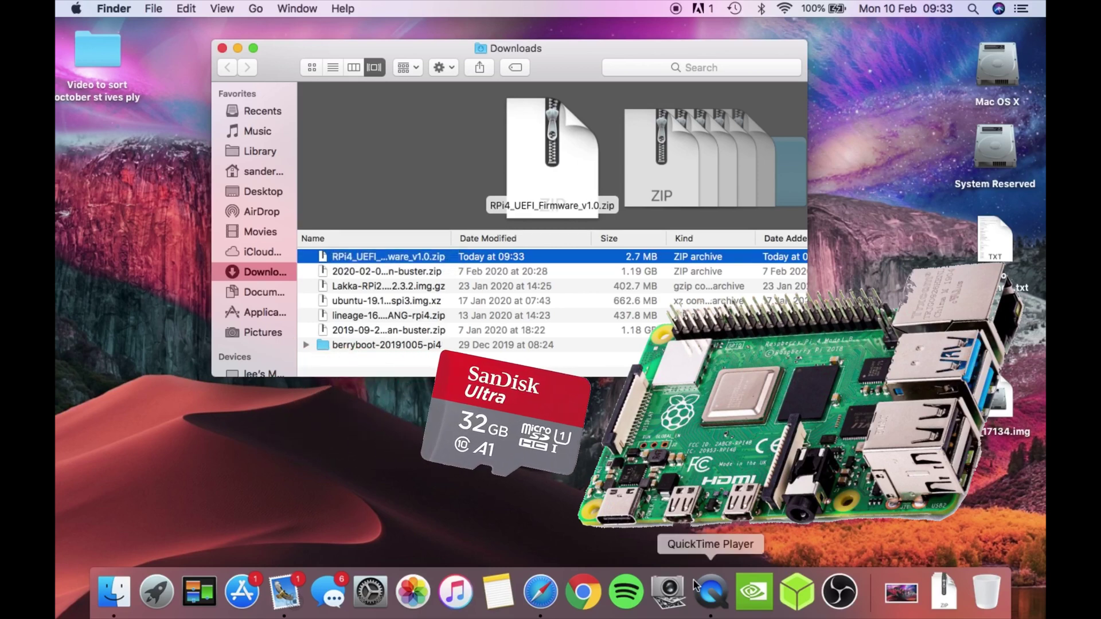
- Return to Safari and switch to the guide author's Twitter profile tab
click(540, 592)
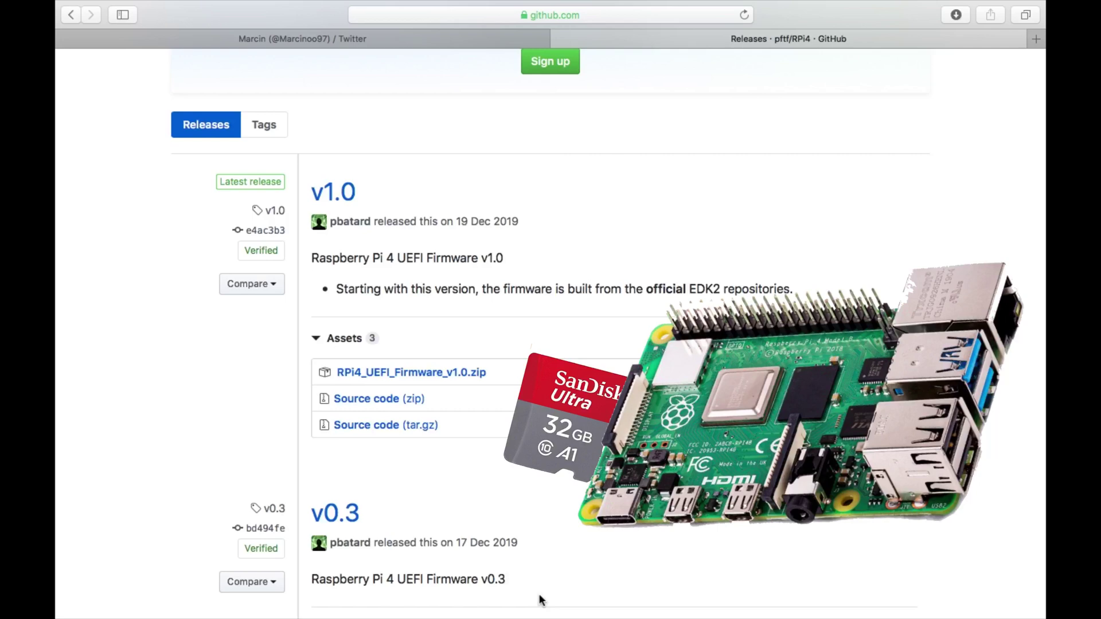
scroll(520, 433, down, 4)
scroll(519, 433, up, 7)
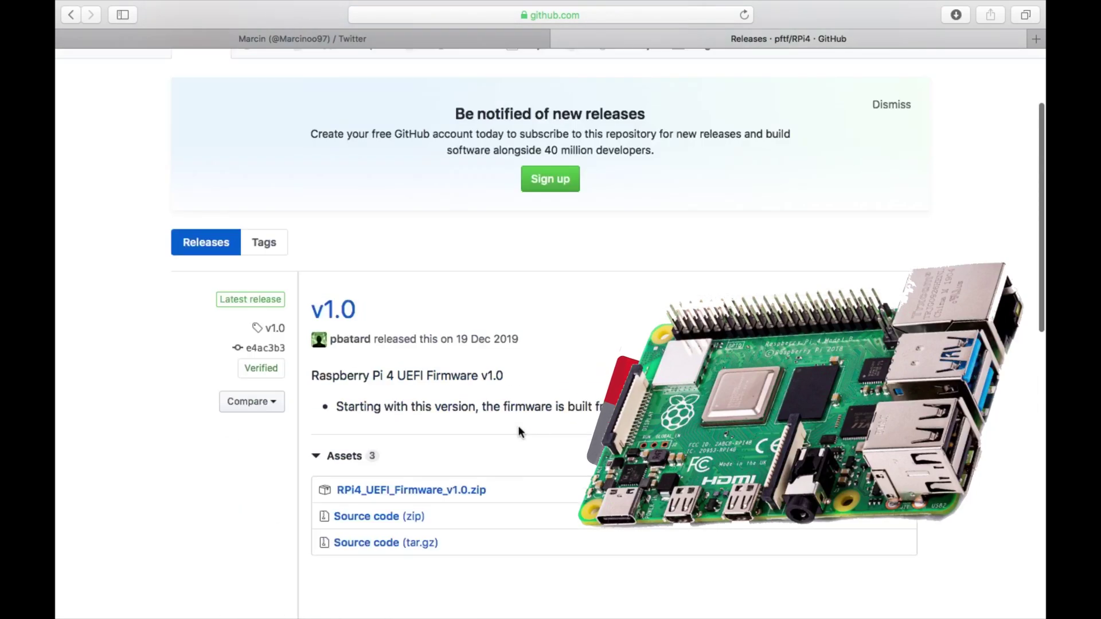
click(356, 41)
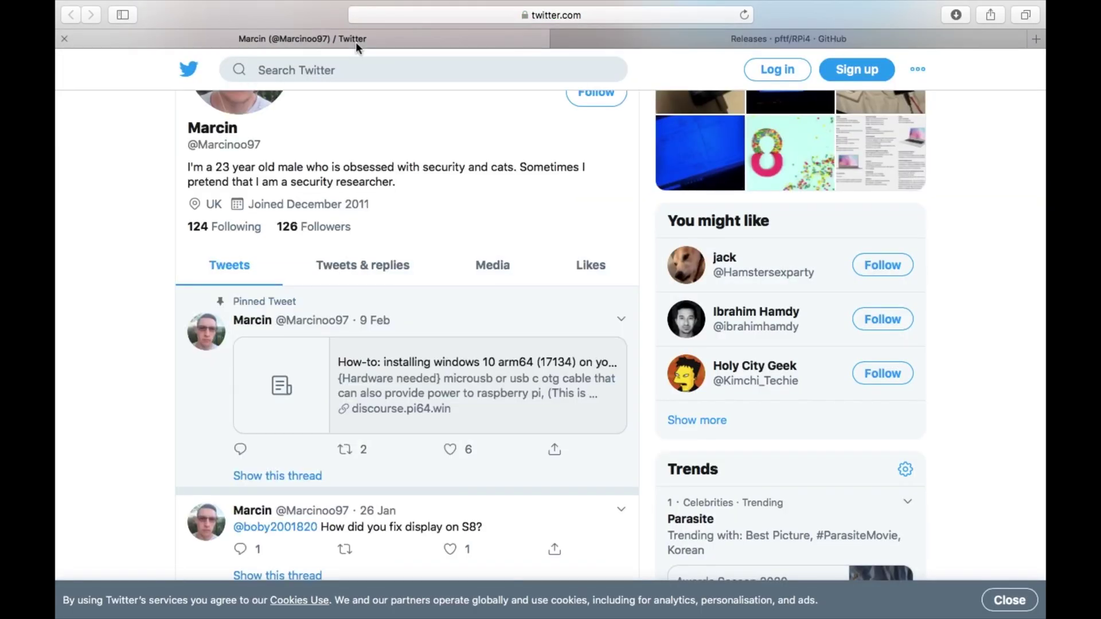
- Open the uup.rg-adguard.net Windows 10 ARM64 download site and check its Select type build list
scroll(94, 312, down, 3)
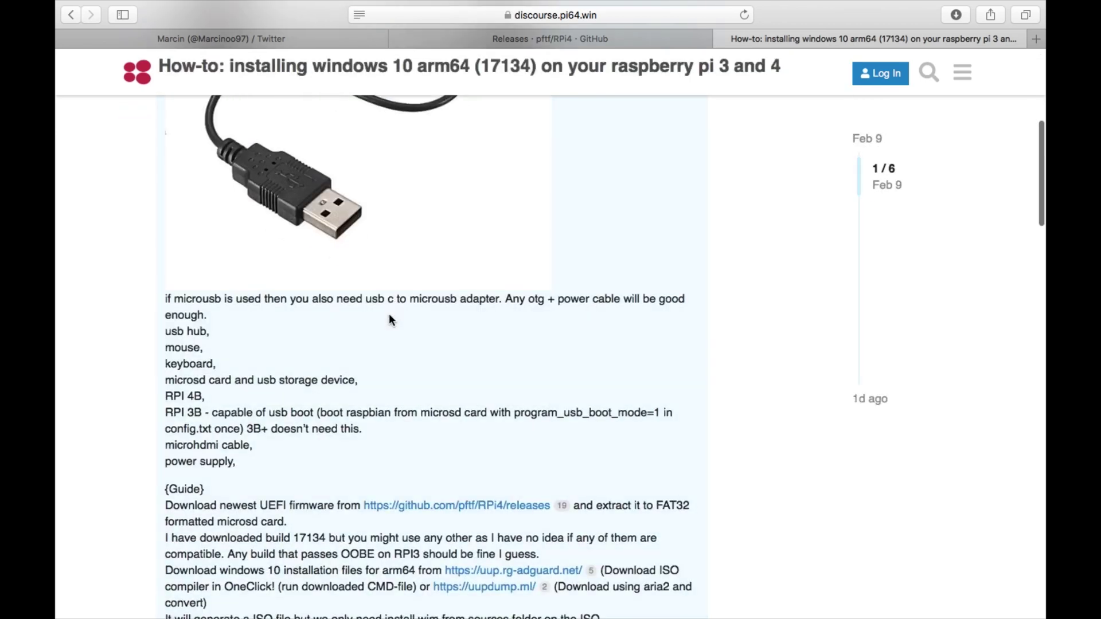
scroll(389, 319, down, 3)
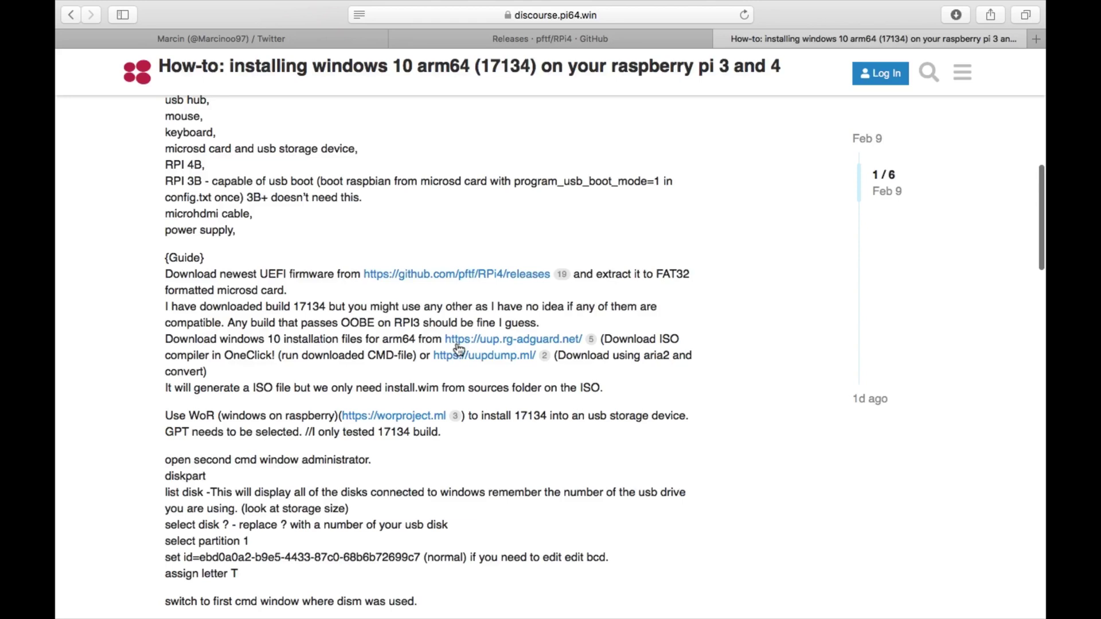
click(538, 340)
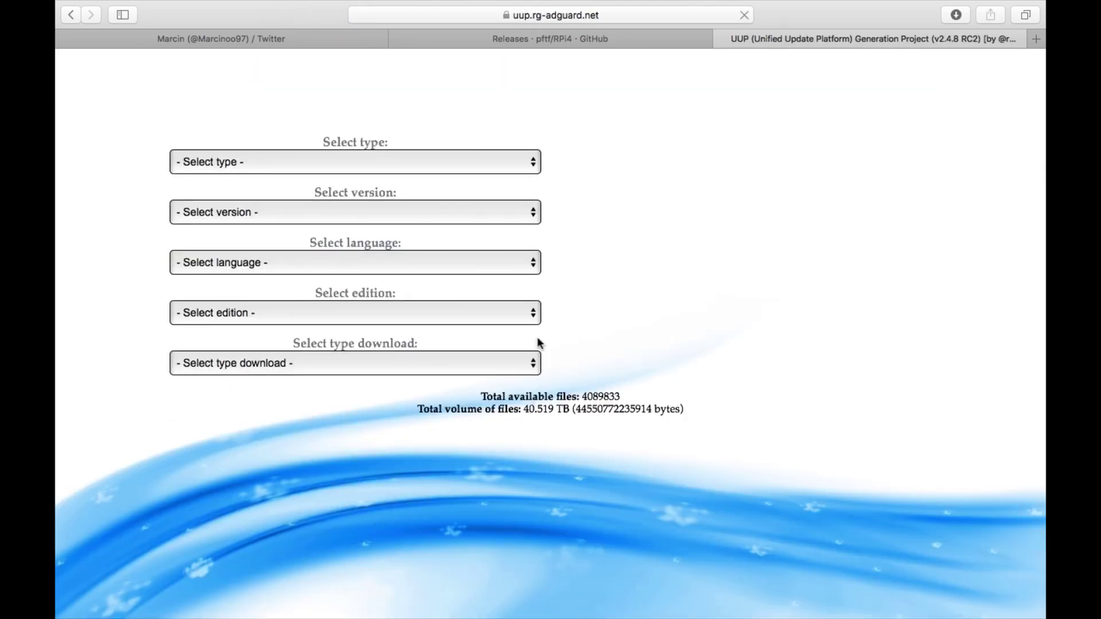
click(514, 165)
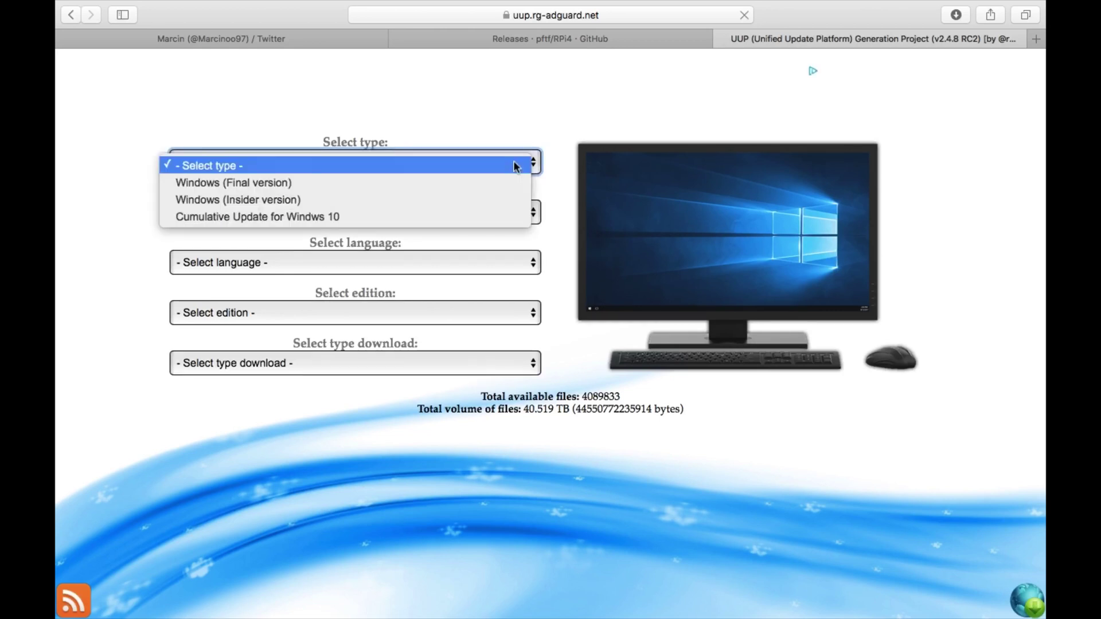
click(565, 146)
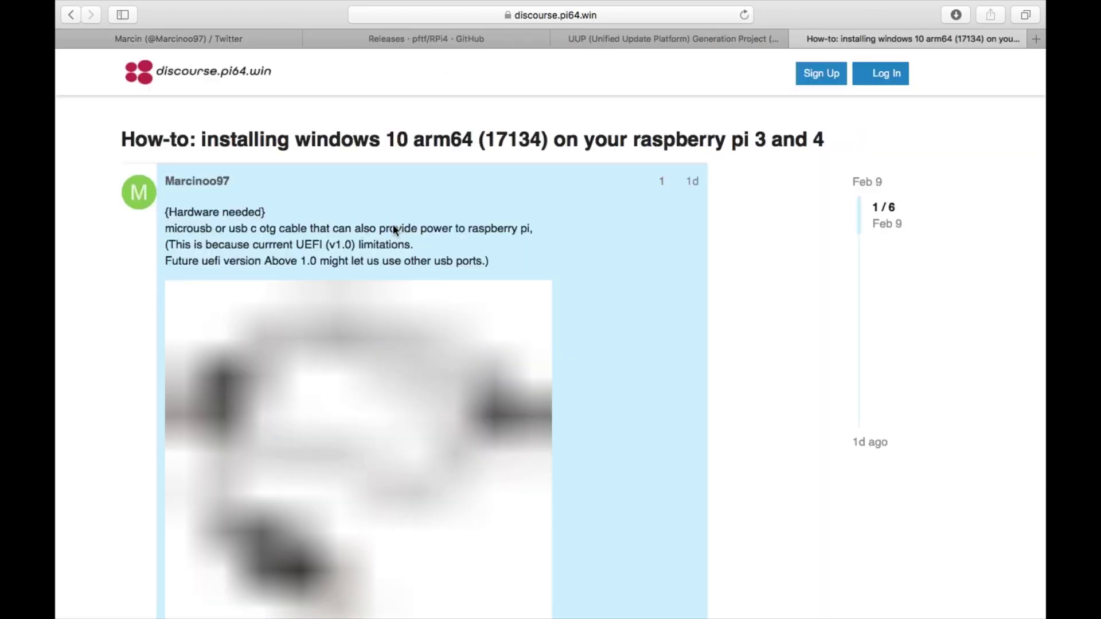
- Scroll the how-to guide down to its Downloads post
scroll(597, 361, down, 10)
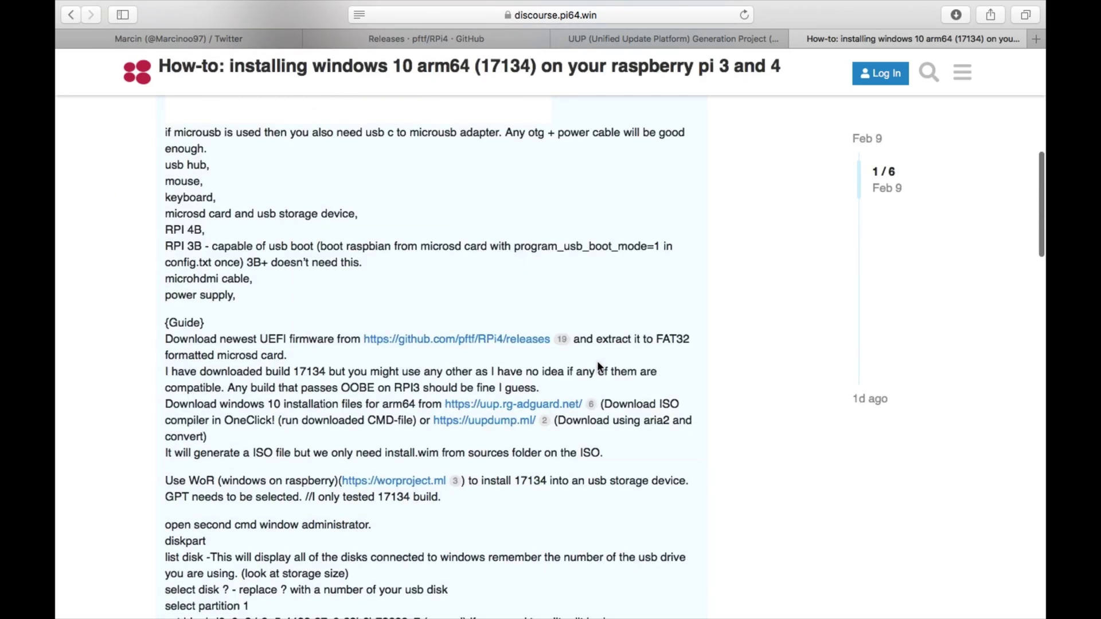
scroll(598, 365, down, 5)
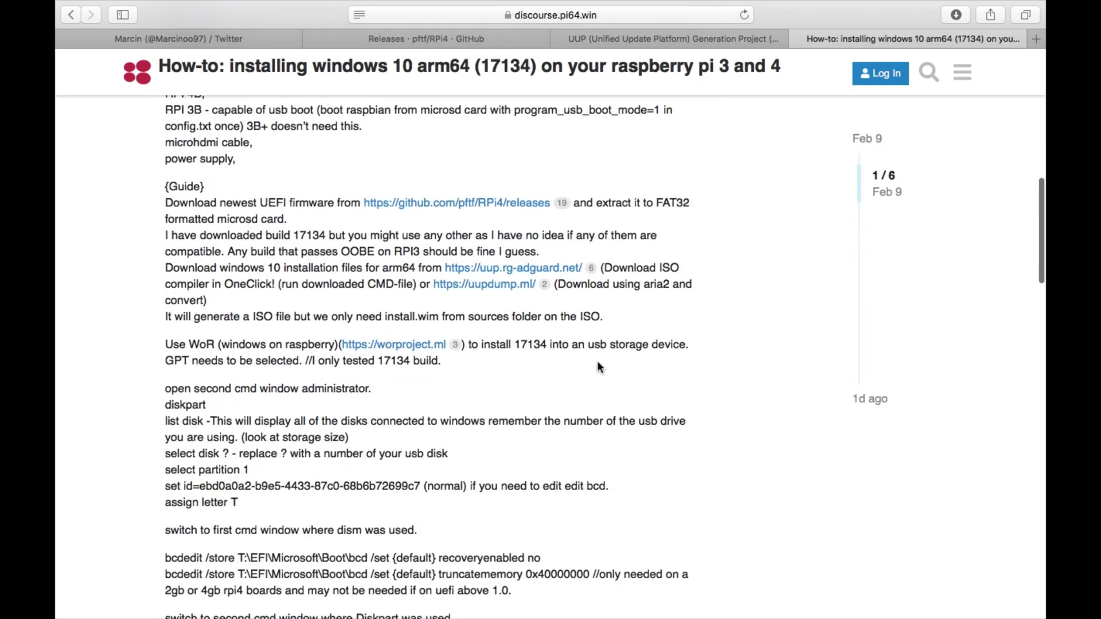
scroll(597, 367, down, 15)
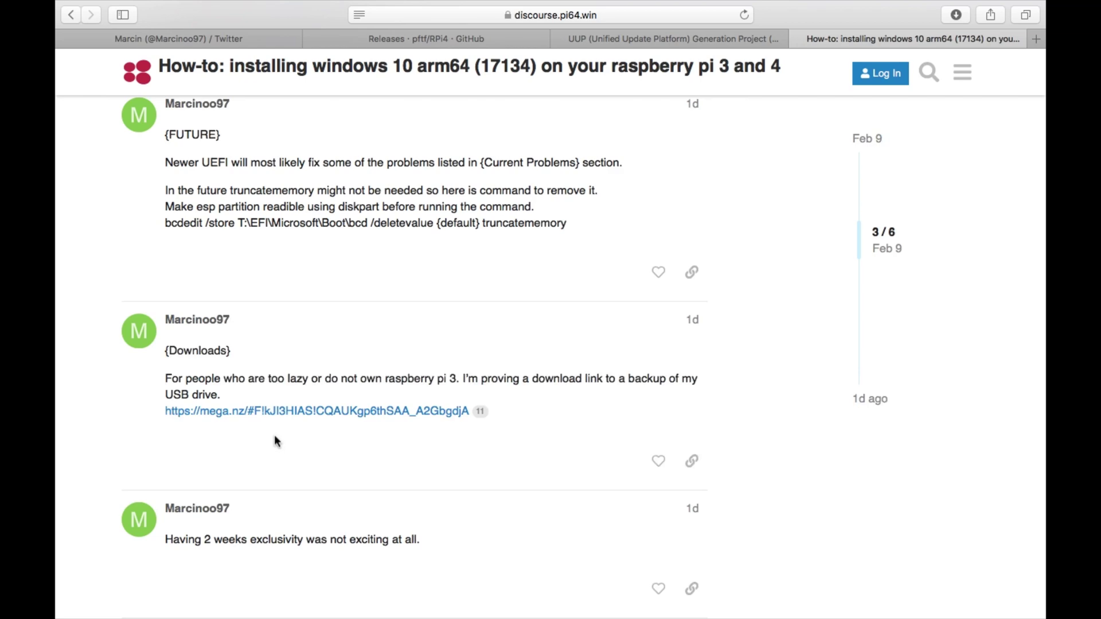
scroll(338, 238, up, 10)
- Scroll past the Downloads post containing the mega.nz link
scroll(339, 238, down, 10)
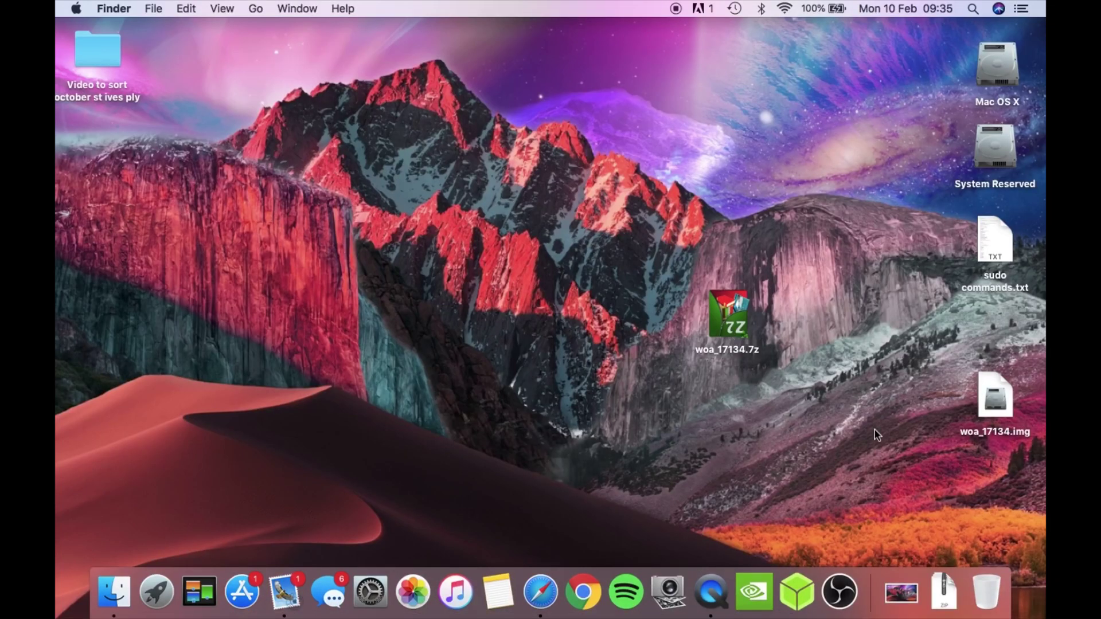
- Move woa_17134.img beside woa_17134.7z on the desktop and launch balenaEtcher
drag(987, 403, 584, 333)
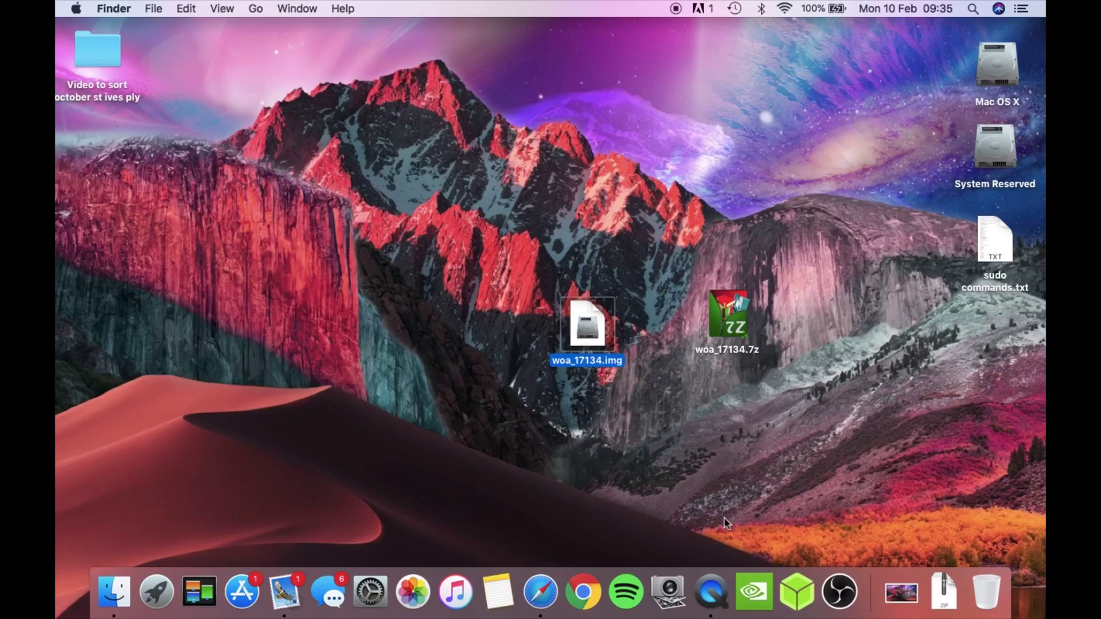
click(797, 594)
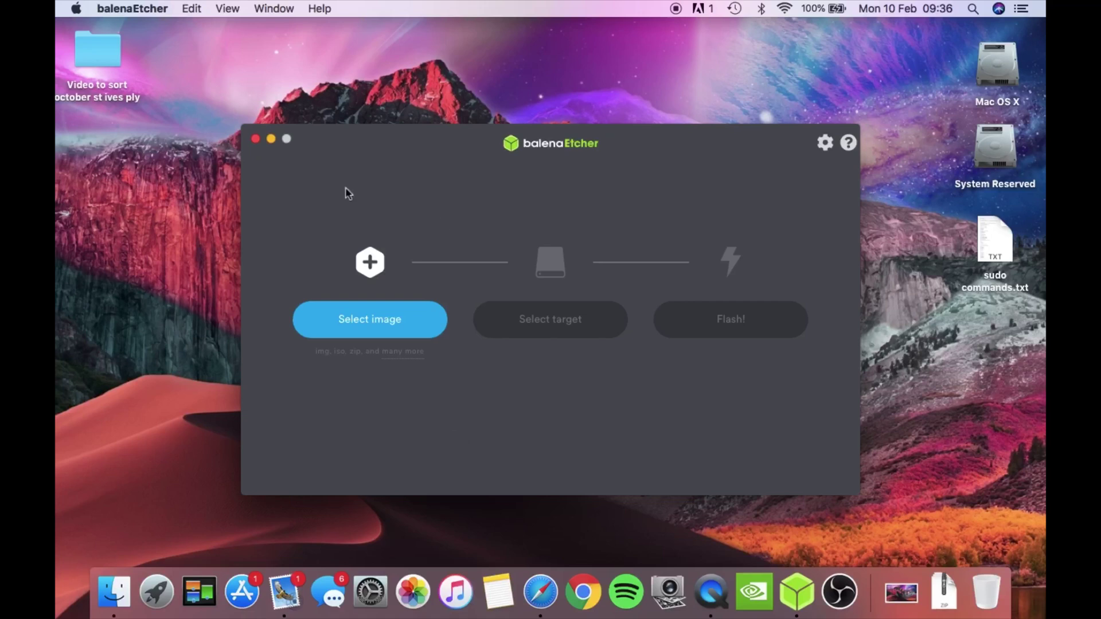
- Choose woa_17134.img (7.52 GB) from the Desktop as balenaEtcher's image to flash
click(380, 334)
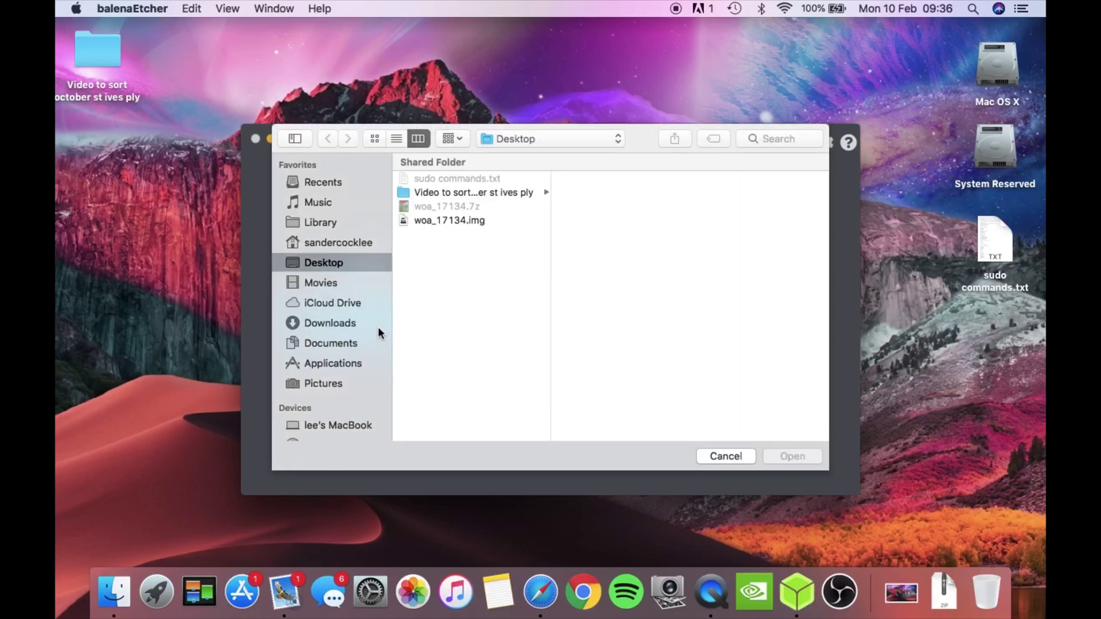
click(428, 220)
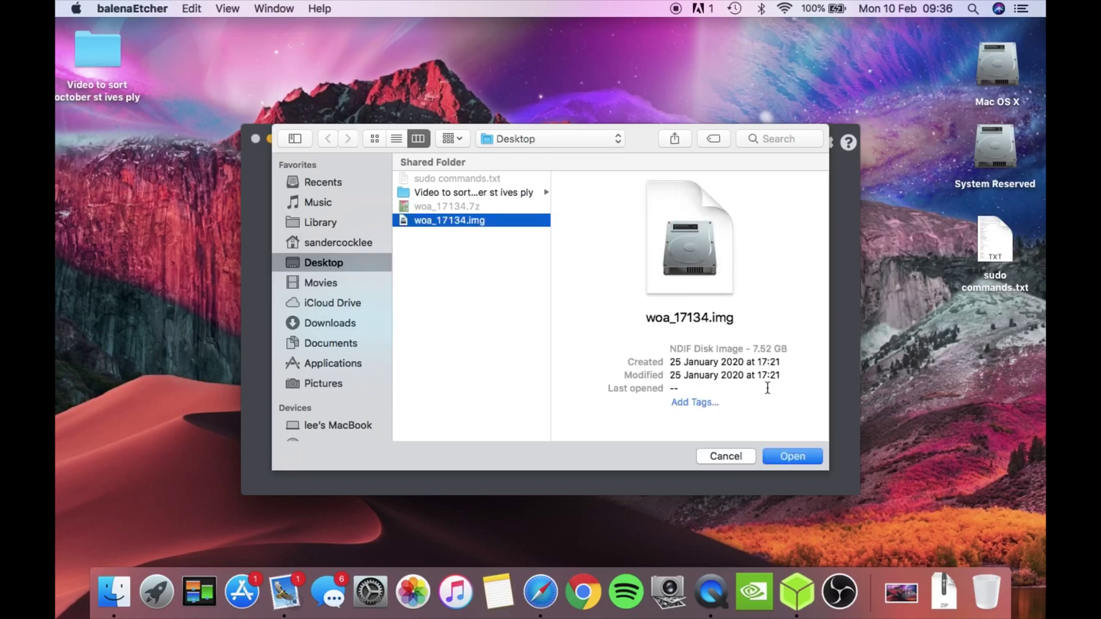
click(784, 460)
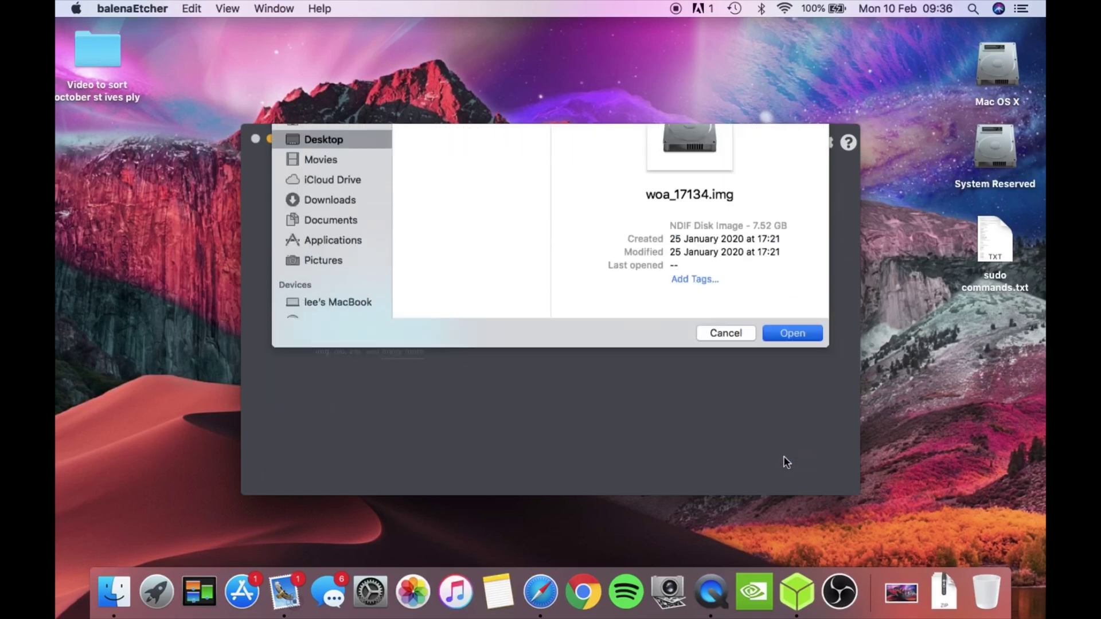